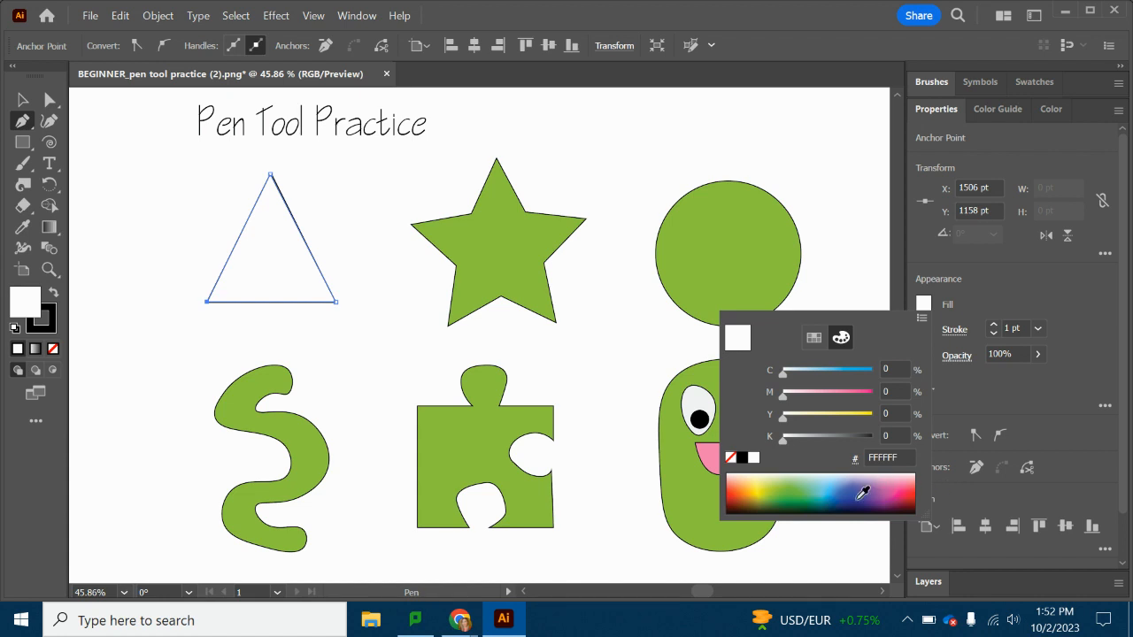
Fill the traced triangle with blue and deselect it.
click(1019, 290)
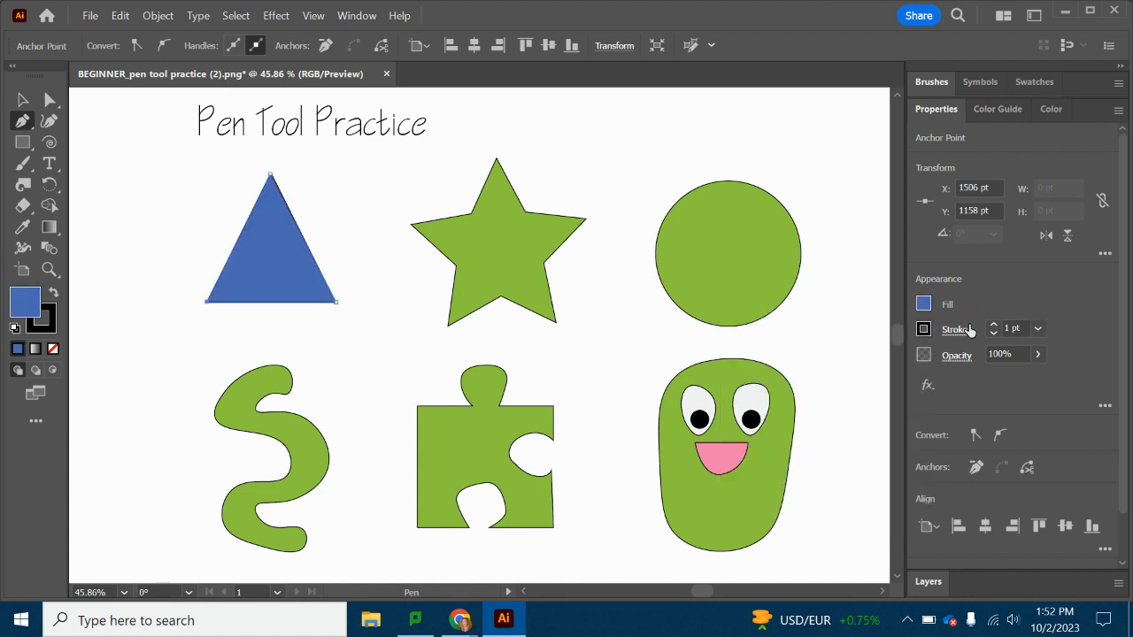
click(21, 103)
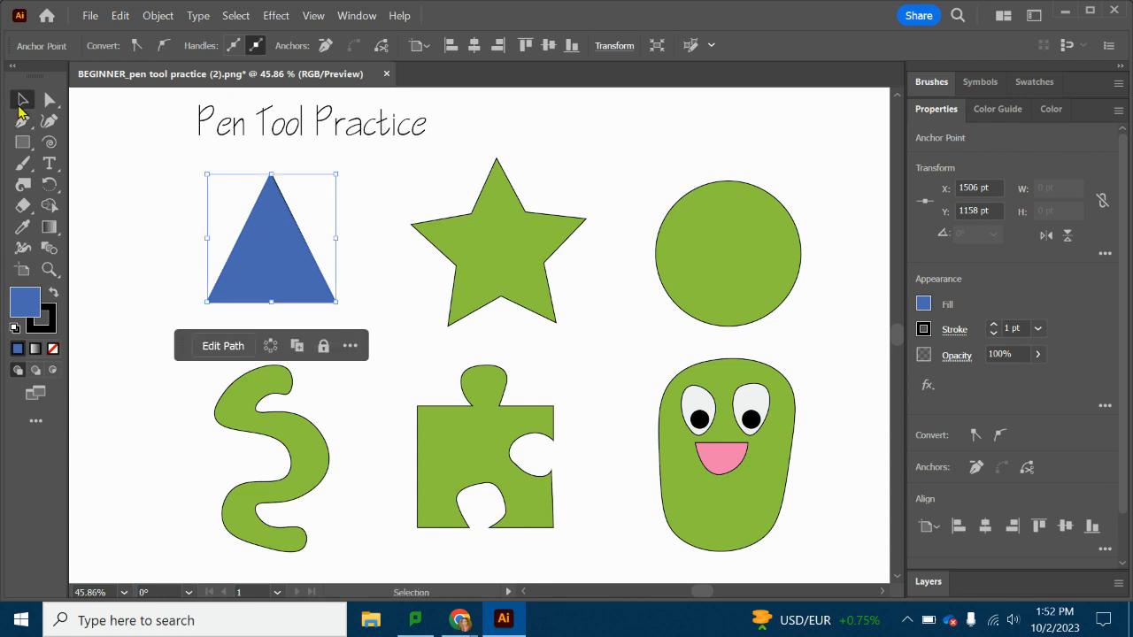
click(140, 301)
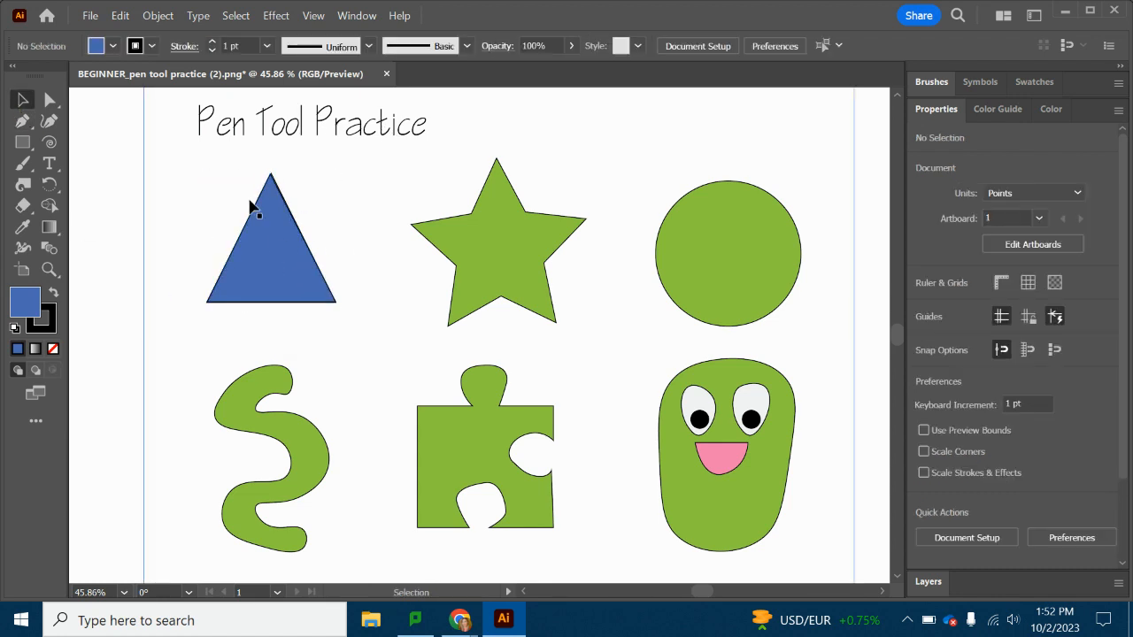
Trace the green star with straight Pen tool segments, starting at its left tip and closing the path there.
click(26, 120)
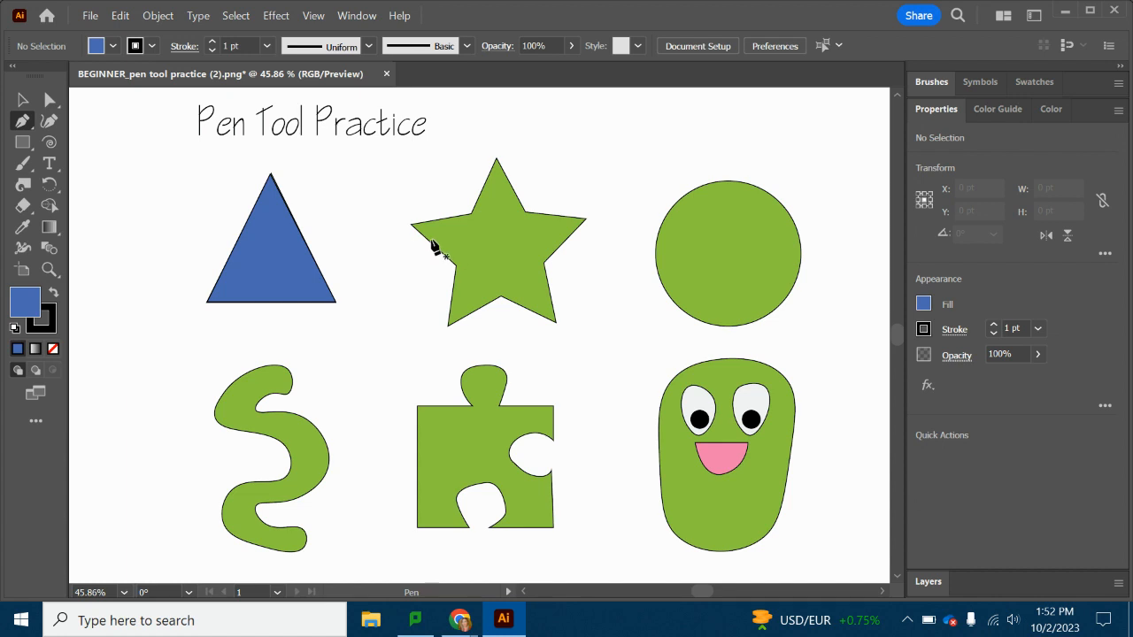
click(410, 225)
click(471, 215)
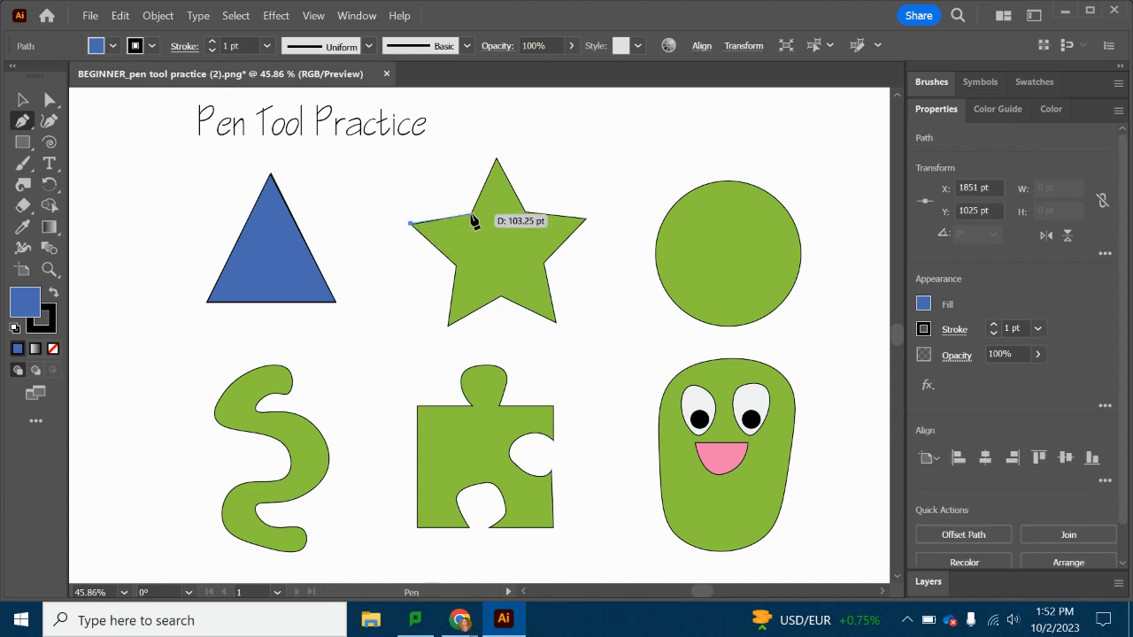
click(497, 160)
click(526, 213)
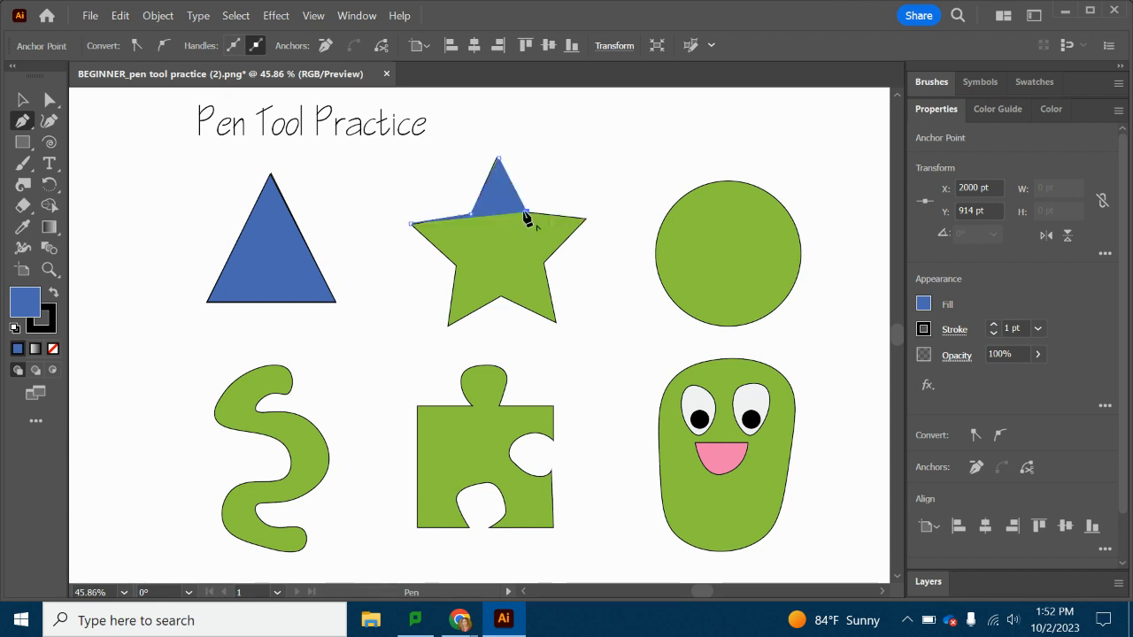
click(585, 218)
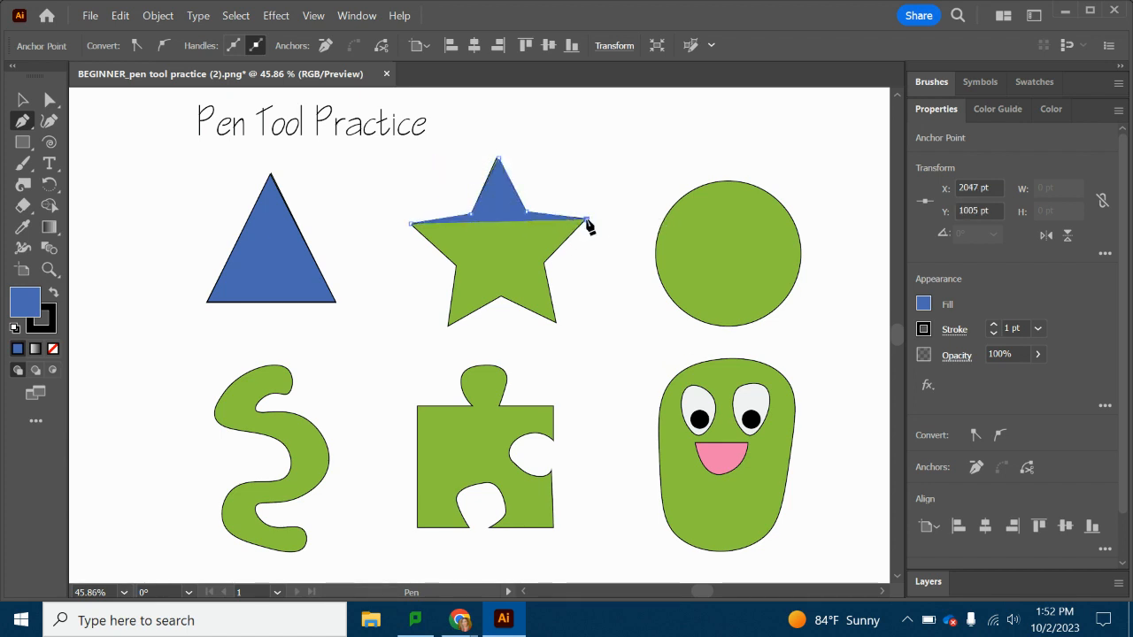
click(545, 263)
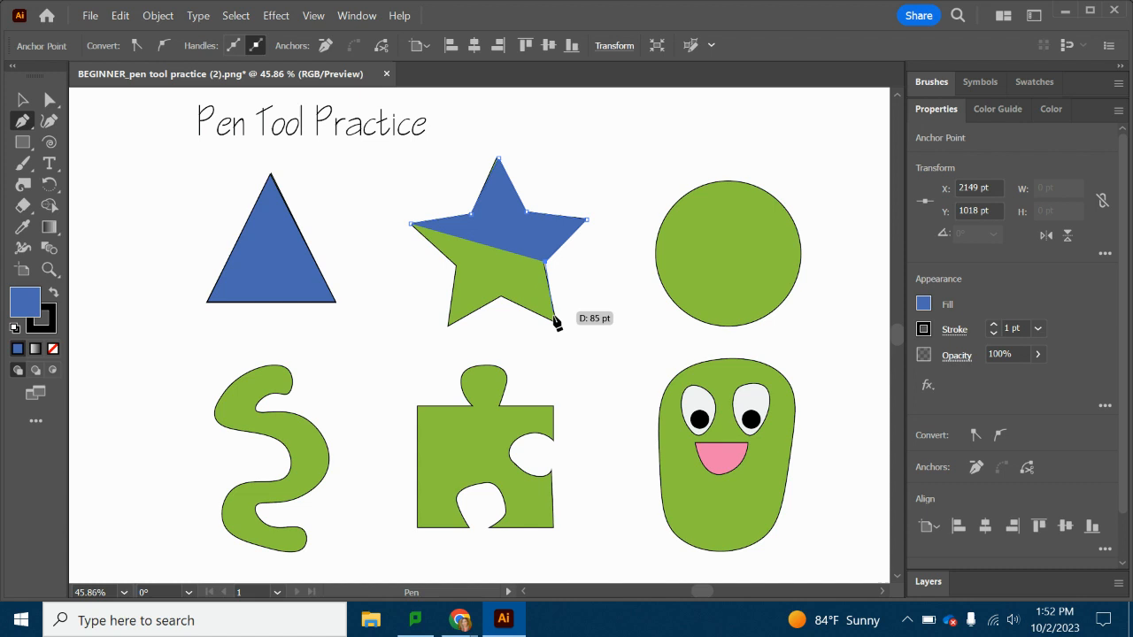
click(555, 323)
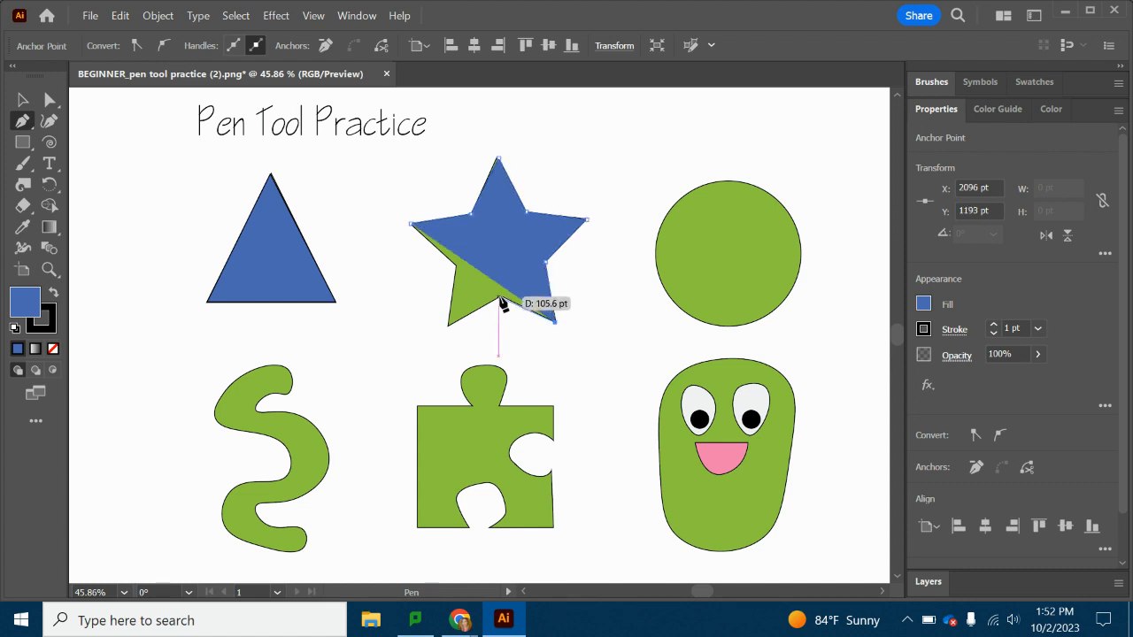
click(500, 297)
click(447, 326)
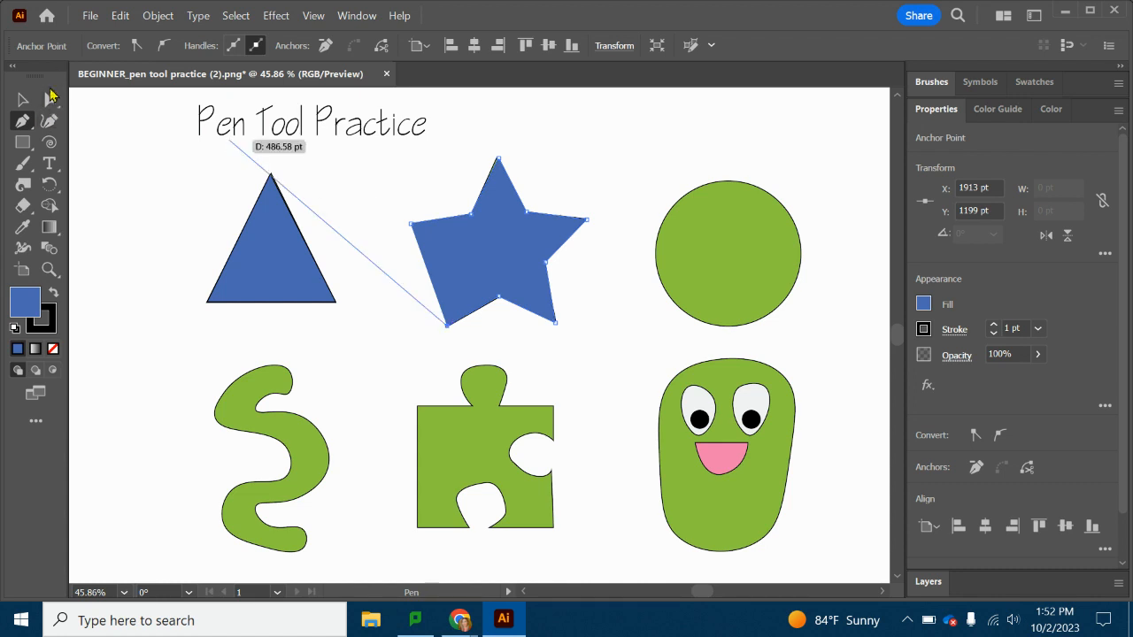
click(468, 264)
click(412, 225)
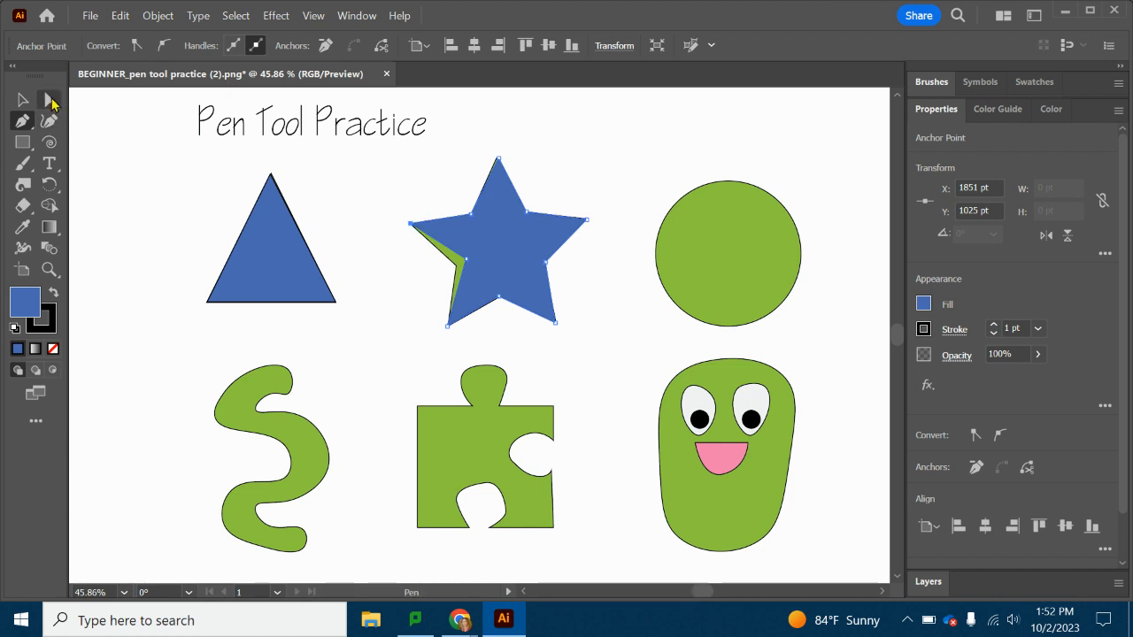
Move the misplaced anchor onto the template star's lower-left inner corner with Direct Selection, then leave the star's path.
click(50, 101)
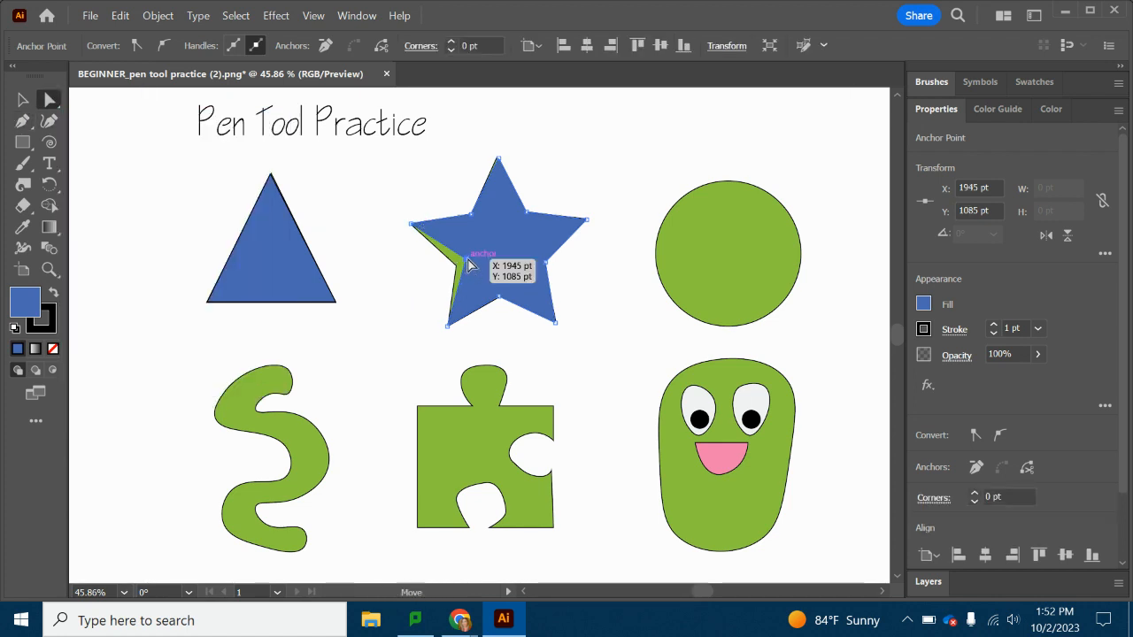
drag(470, 266, 445, 269)
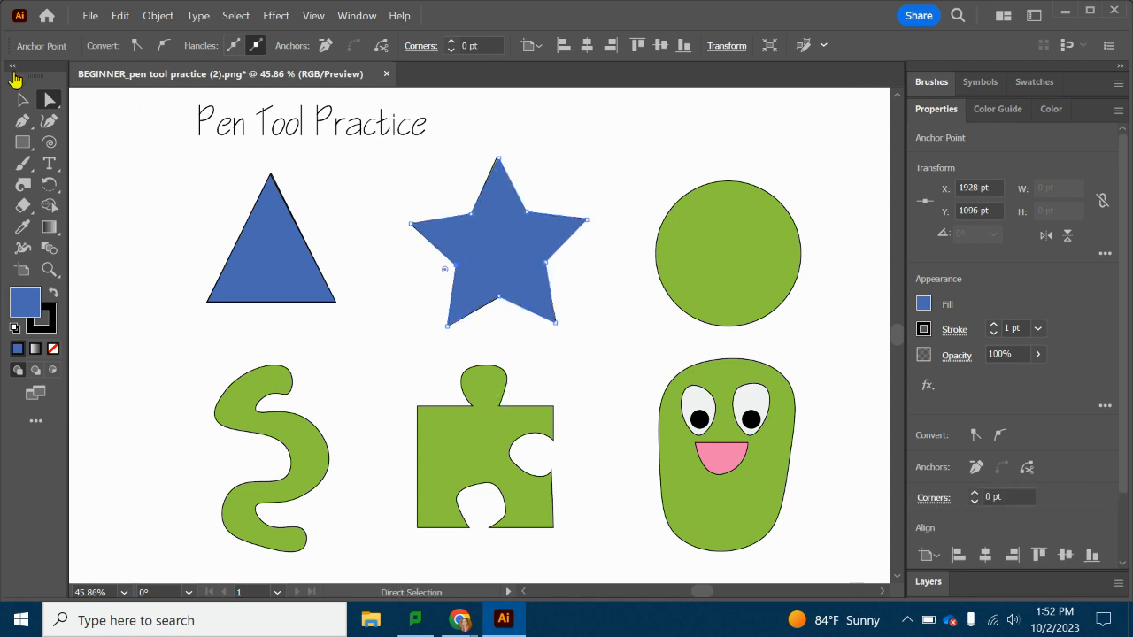
click(22, 100)
click(372, 194)
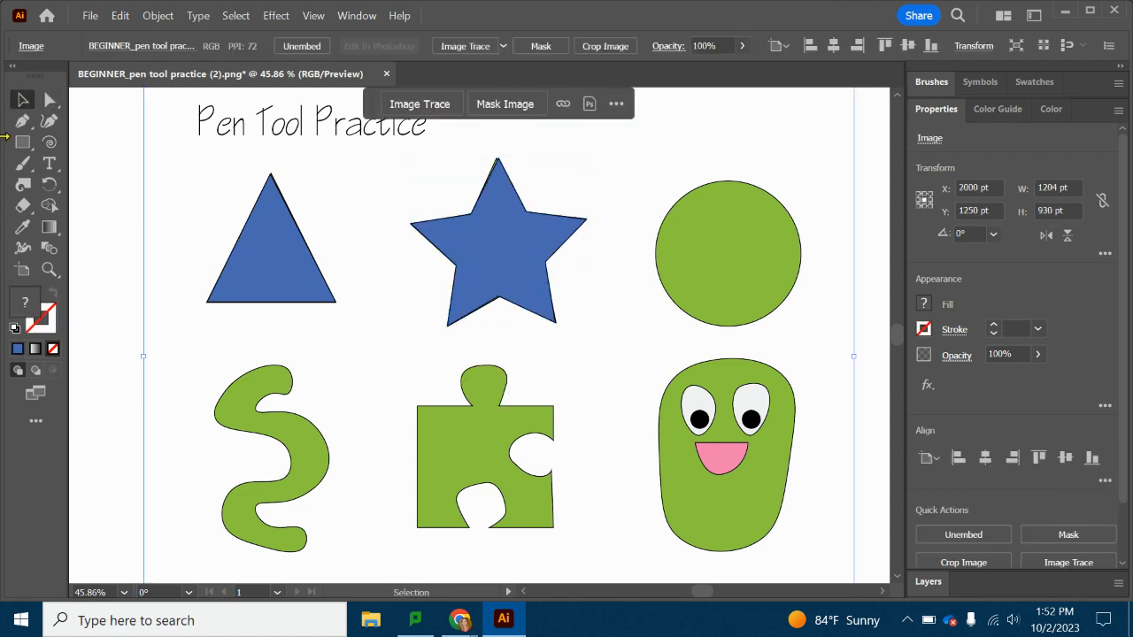
Trace the green circle as a closed Pen tool path with anchors at its top, right, bottom and left, curving the segments.
click(26, 120)
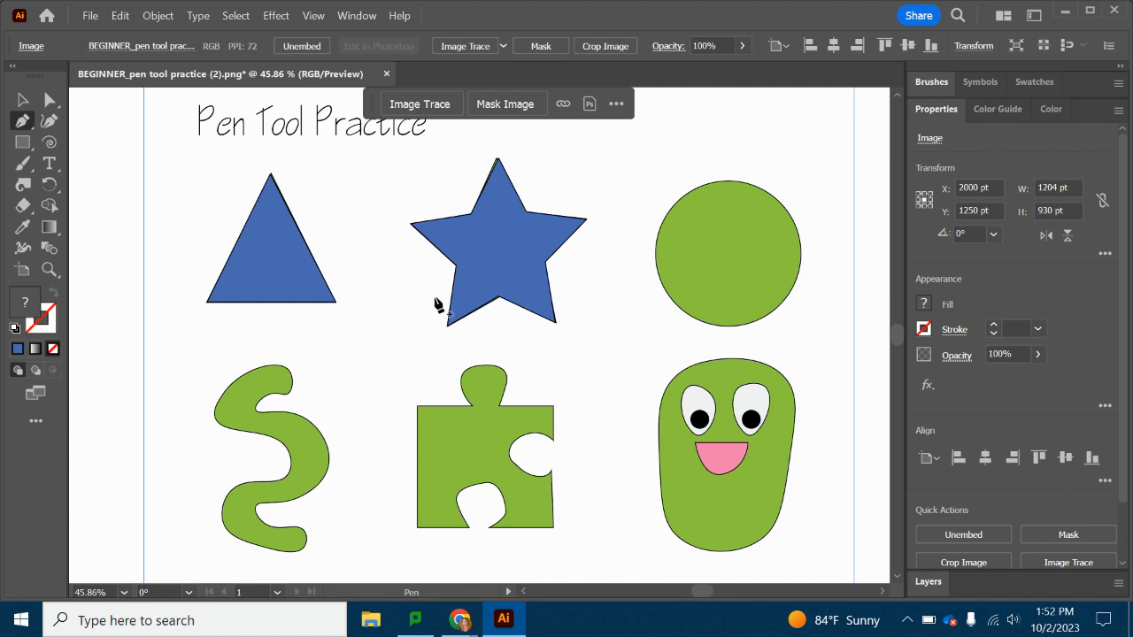
click(726, 181)
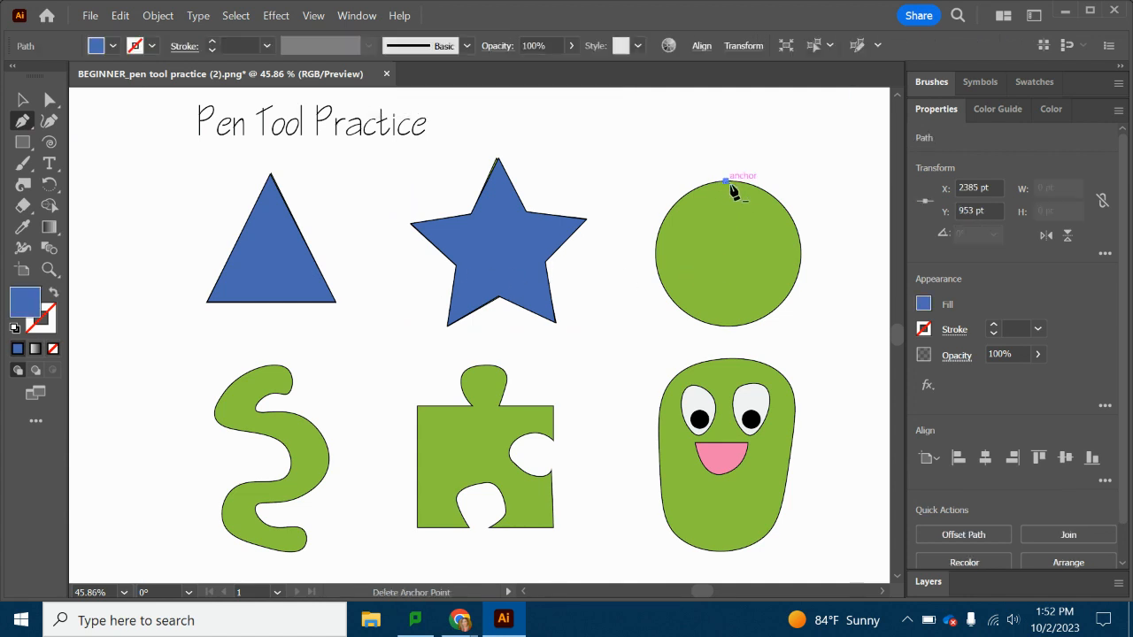
click(803, 255)
drag(794, 313, 808, 329)
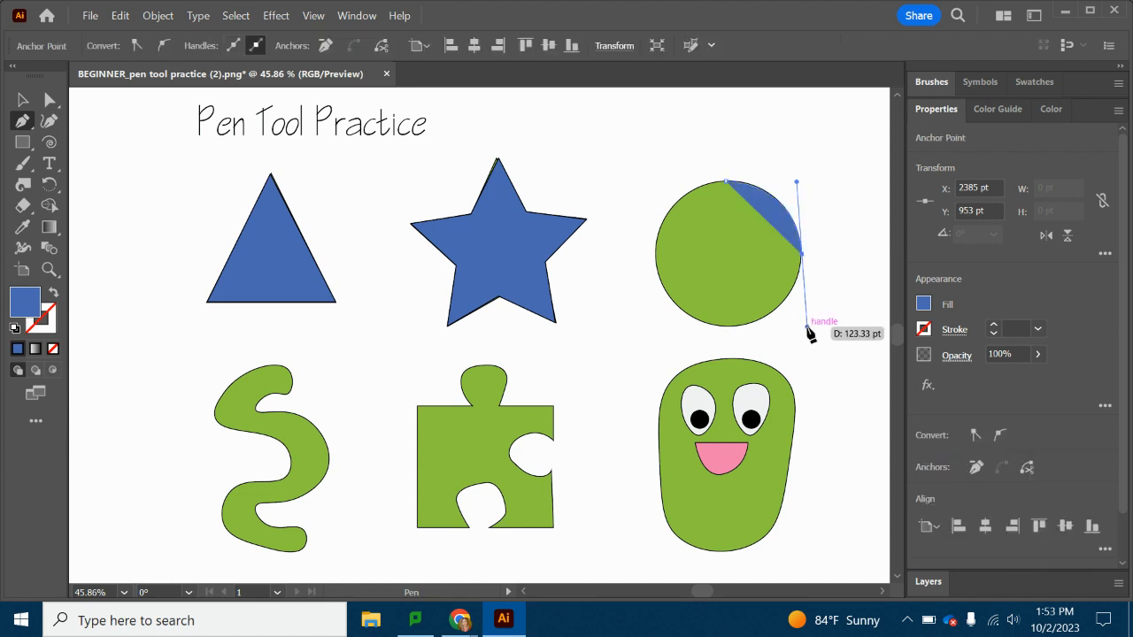
click(721, 326)
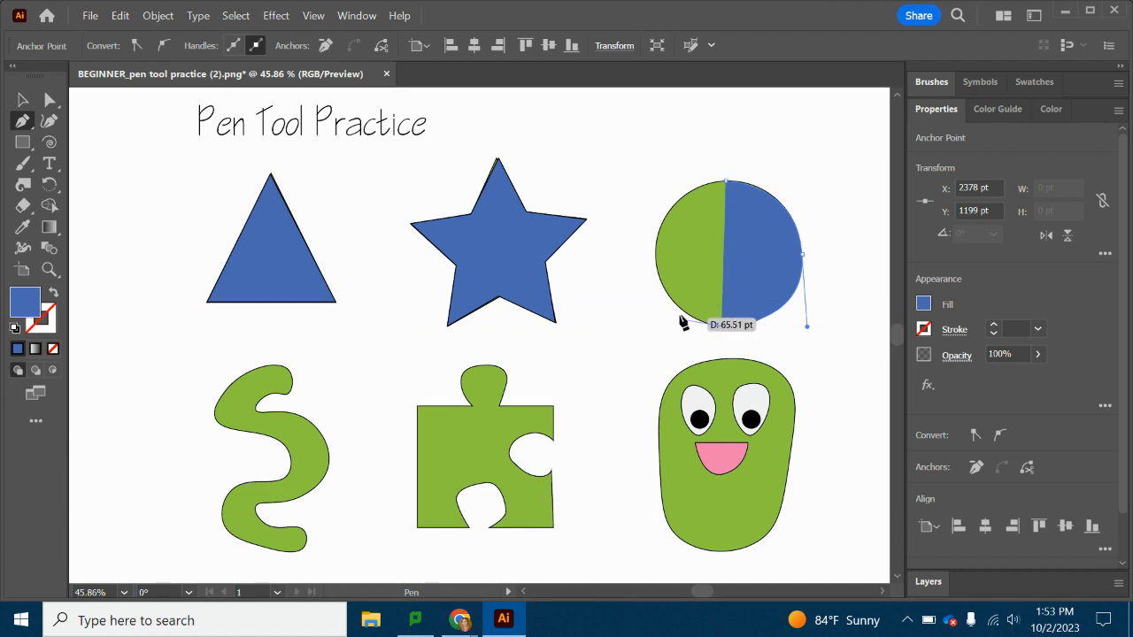
drag(655, 249, 662, 183)
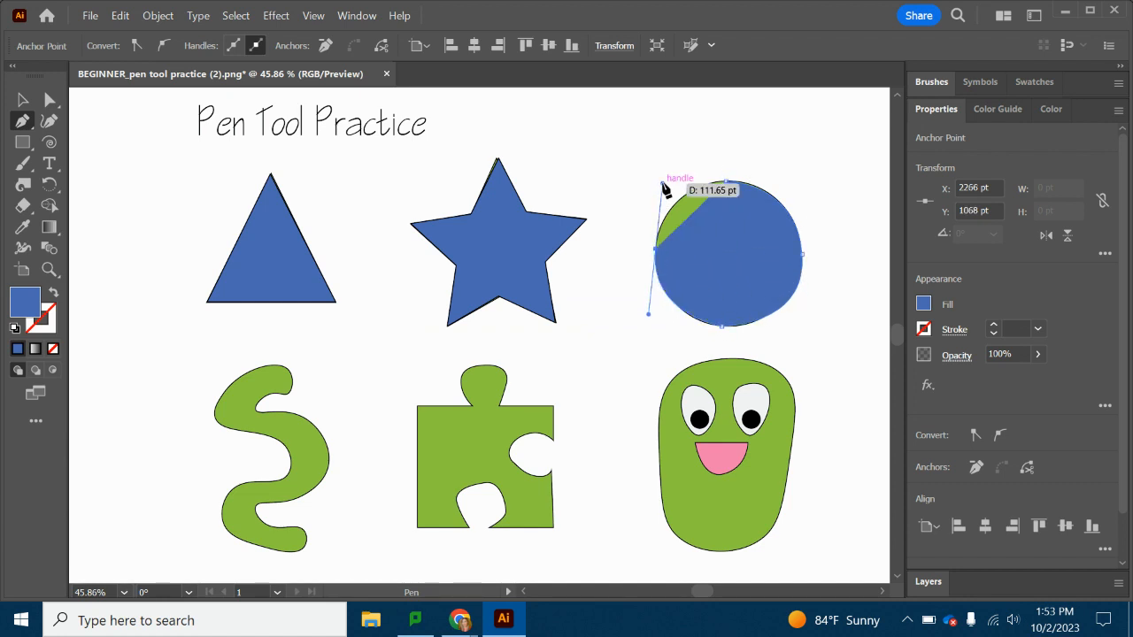
click(726, 181)
click(725, 183)
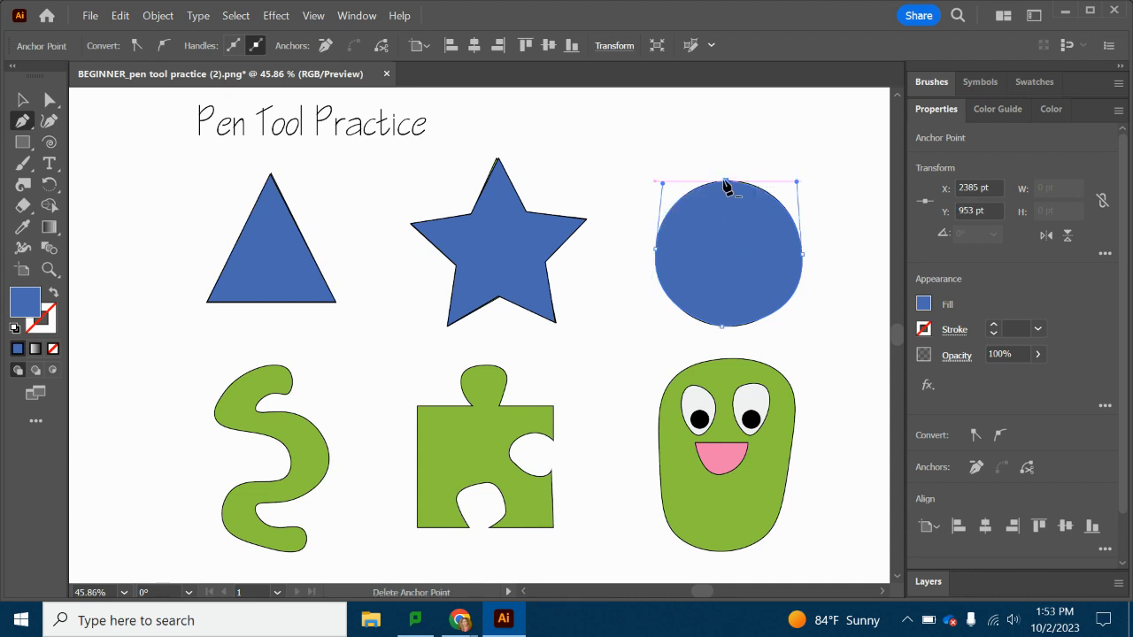
Adjust the traced circle's lower curve handles with Direct Selection to follow the template circle, then leave its path.
click(49, 99)
click(724, 327)
drag(724, 327, 723, 326)
mouse_move(807, 326)
mouse_down()
mouse_move(767, 322)
mouse_move(813, 322)
mouse_move(802, 326)
mouse_up()
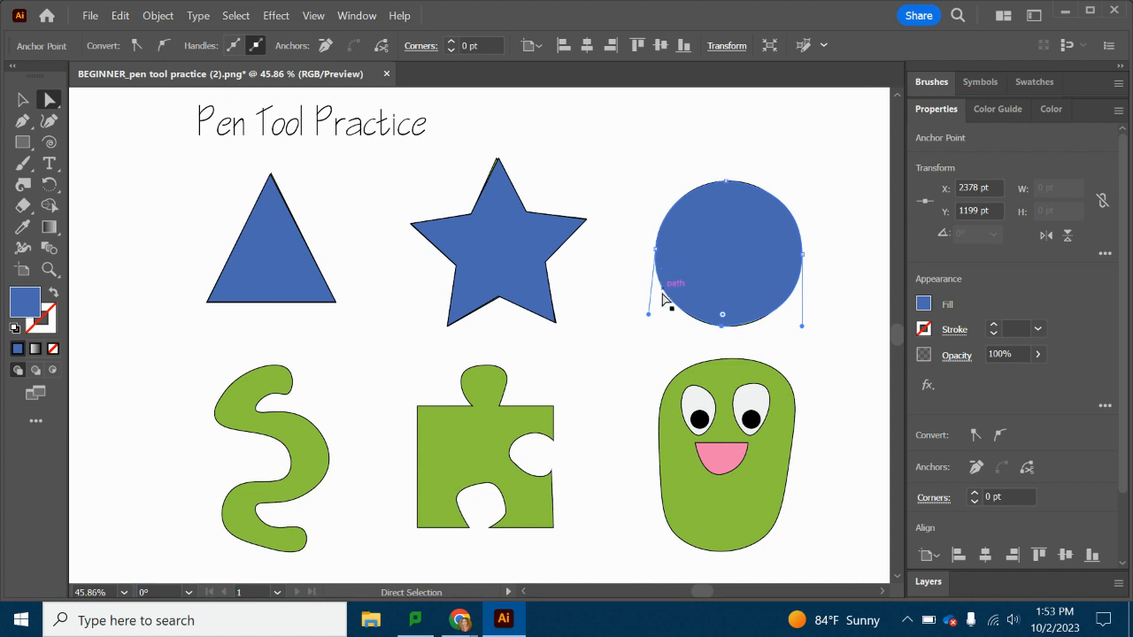
drag(653, 316, 648, 317)
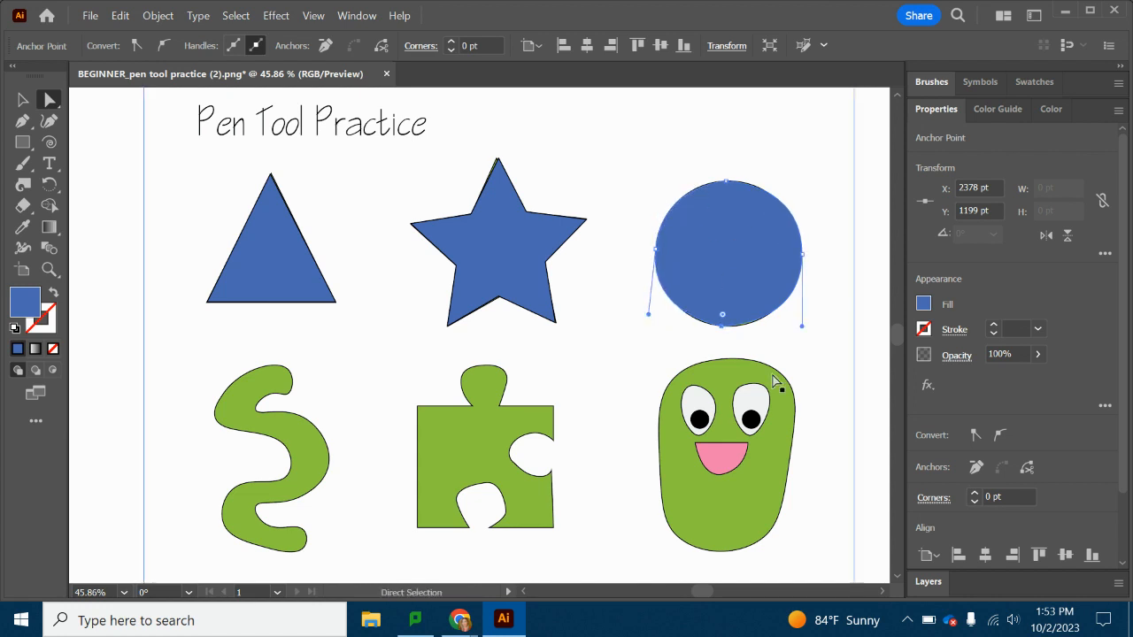
click(847, 417)
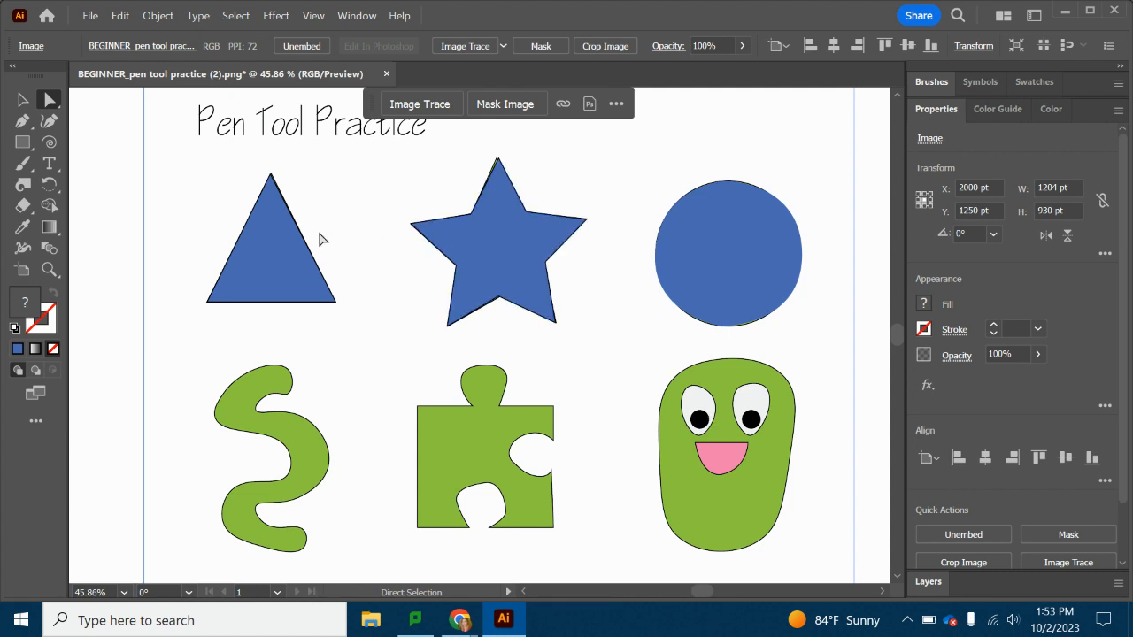
Trace the squiggle's rounded upper end with the Pen tool, from the inner notch around the tip to the outer left edge.
scroll(791, 395, down, 3)
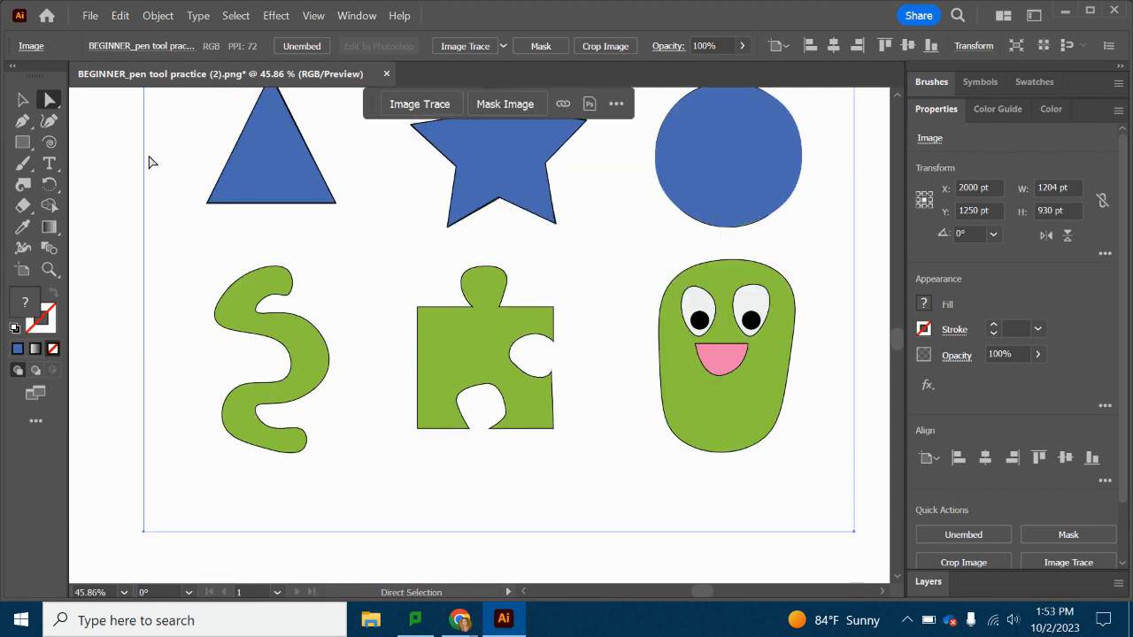
click(23, 122)
click(258, 308)
click(272, 296)
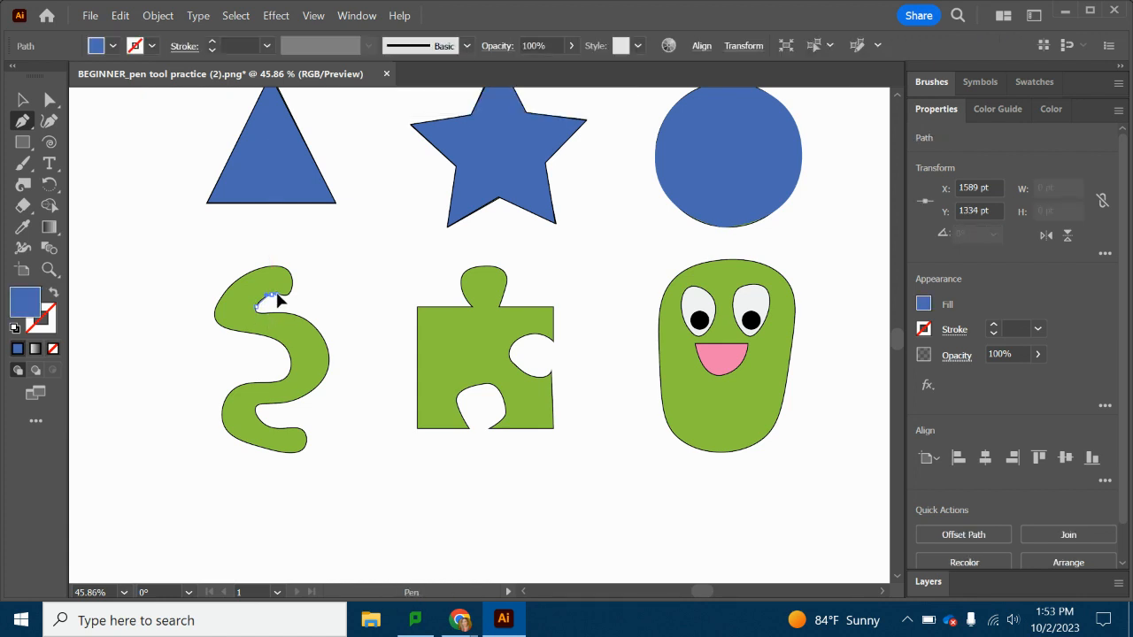
drag(277, 296, 285, 299)
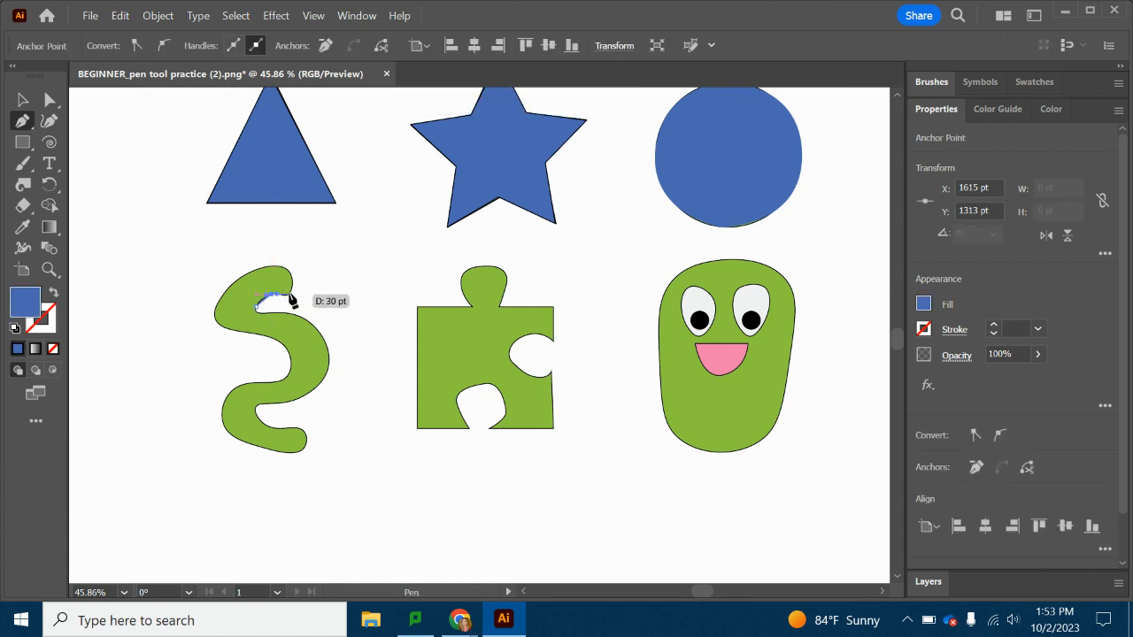
drag(291, 293, 220, 301)
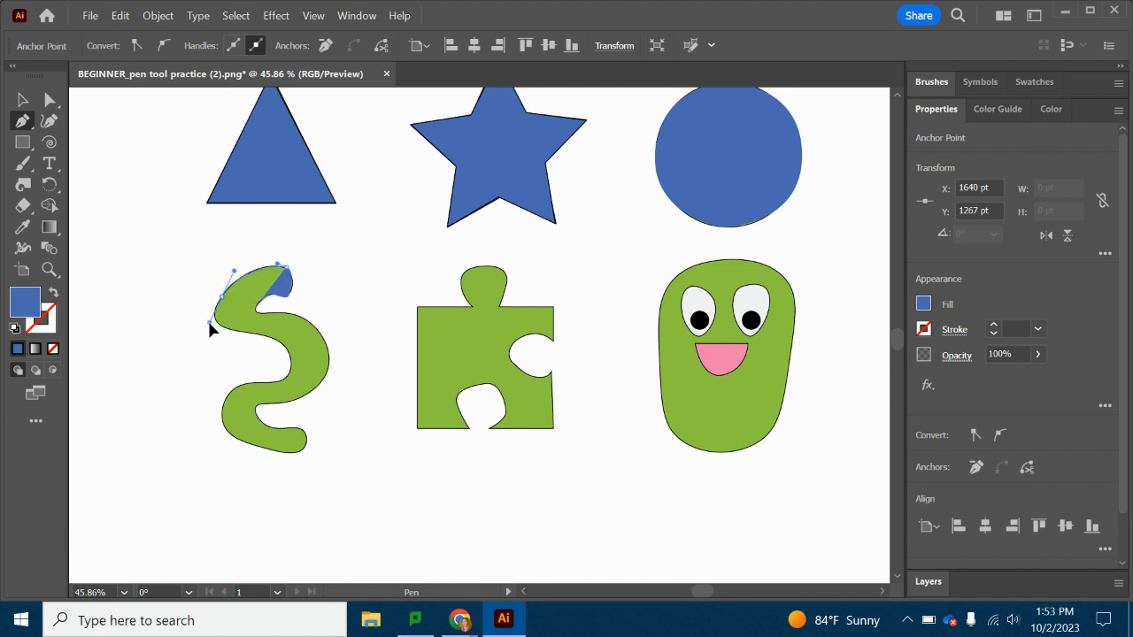
Continue the squiggle's path with the Pen tool from its outer left edge around the upper bend to the middle inner curve.
click(53, 272)
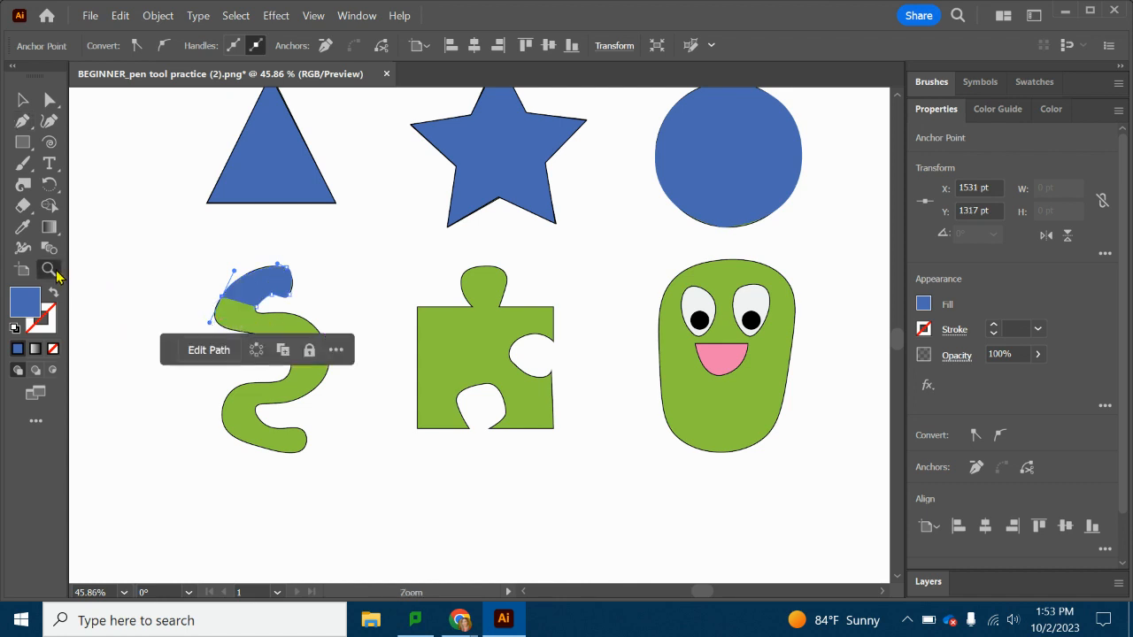
click(125, 593)
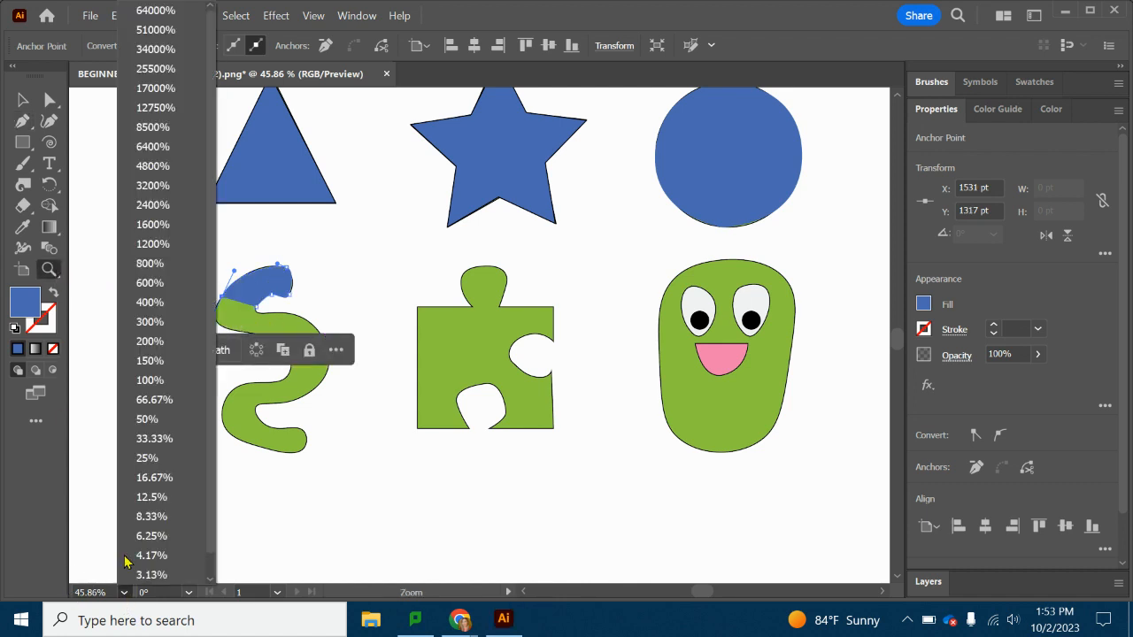
click(151, 381)
scroll(286, 404, down, 3)
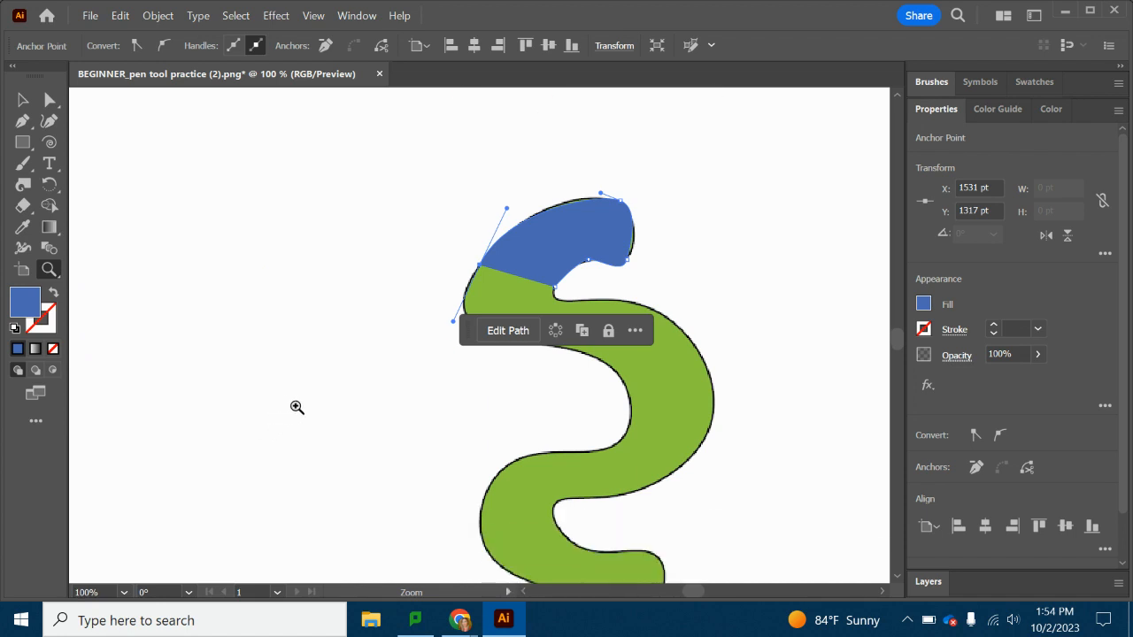
drag(693, 599, 697, 599)
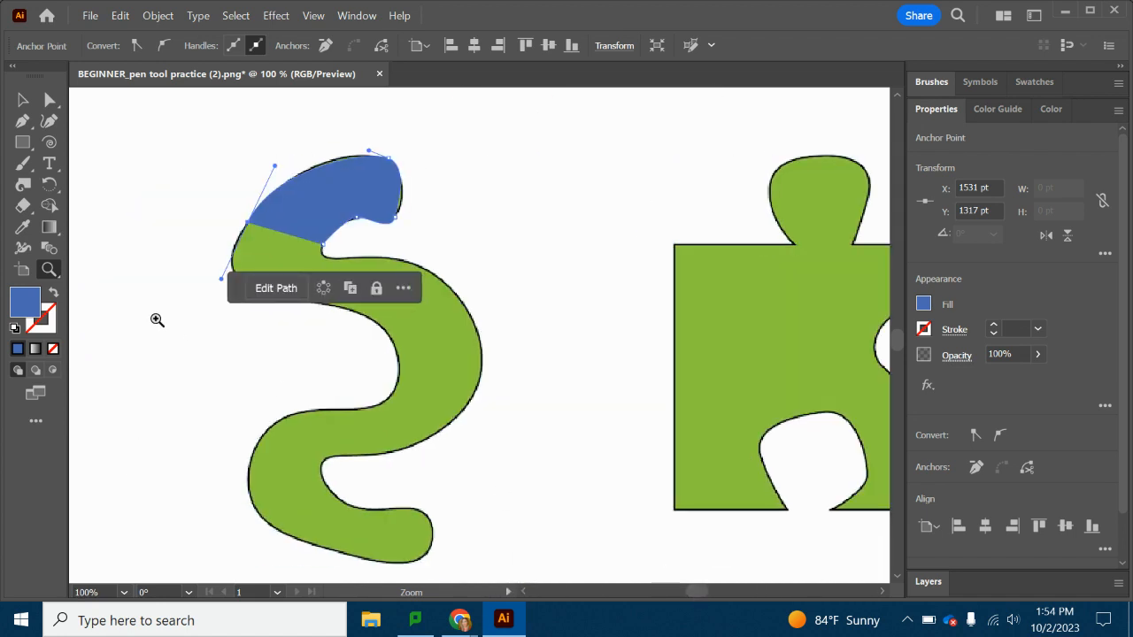
click(23, 120)
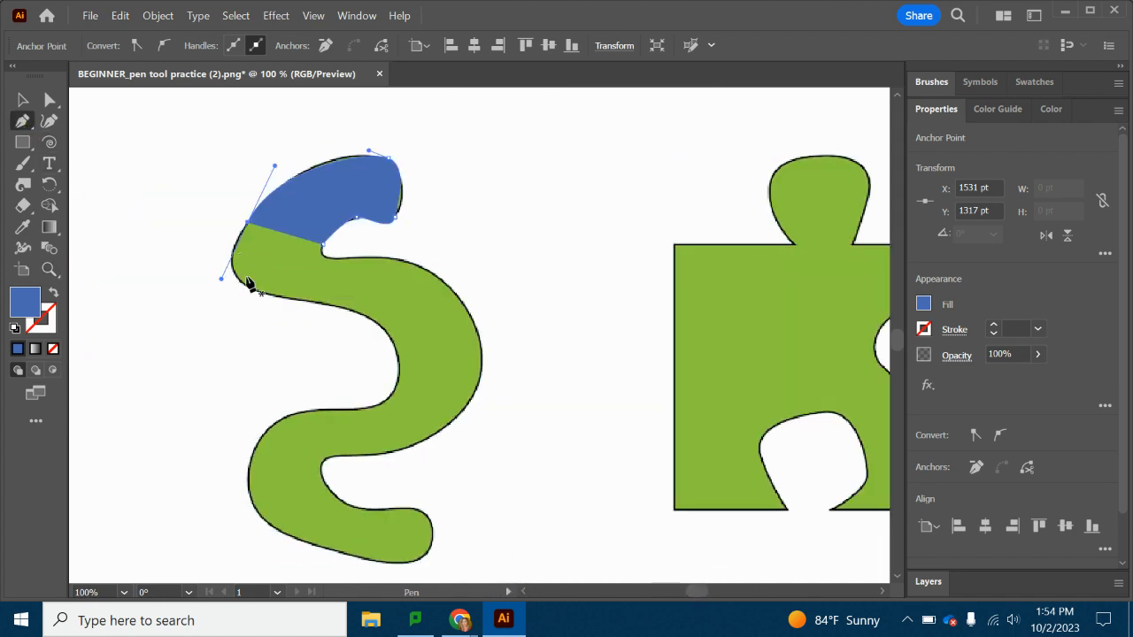
click(243, 284)
key(ctrl+z)
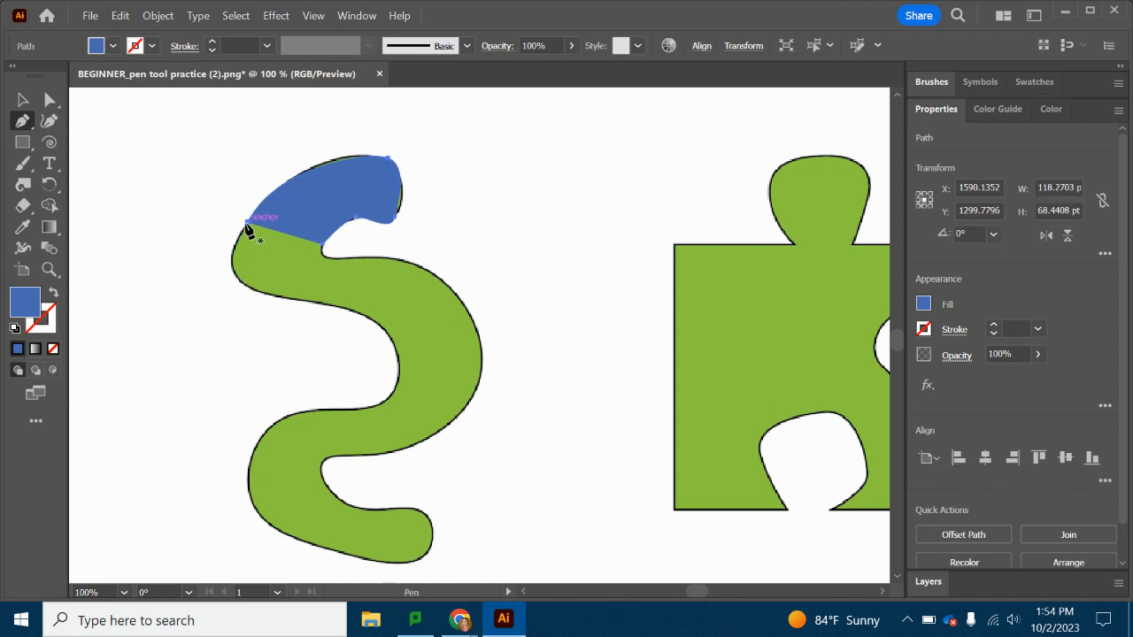
drag(248, 223, 257, 293)
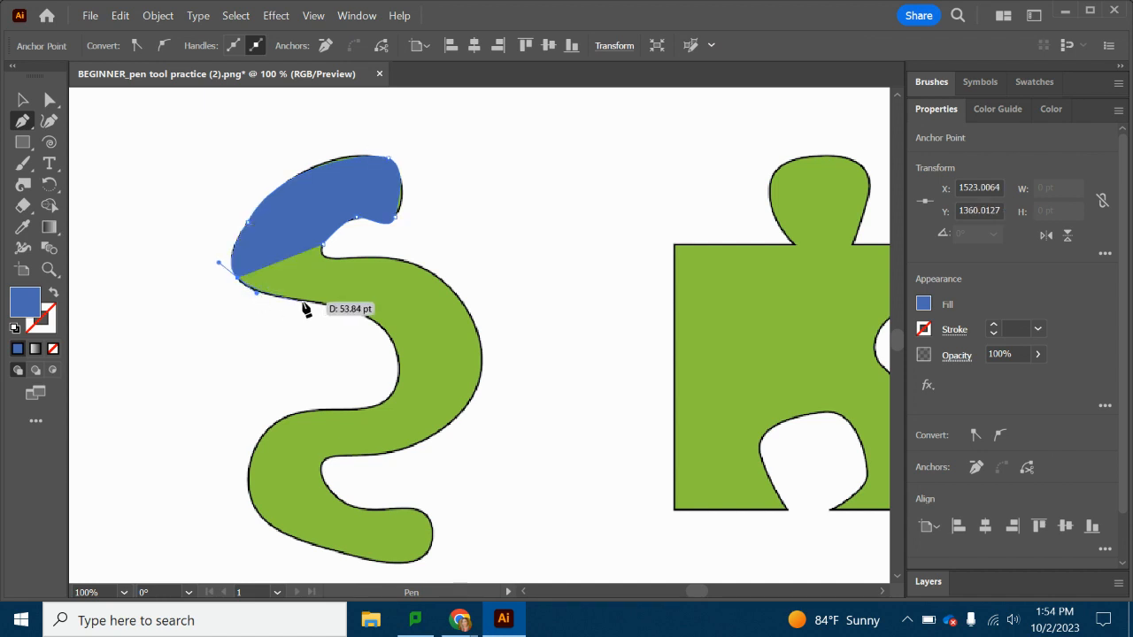
drag(391, 339, 342, 417)
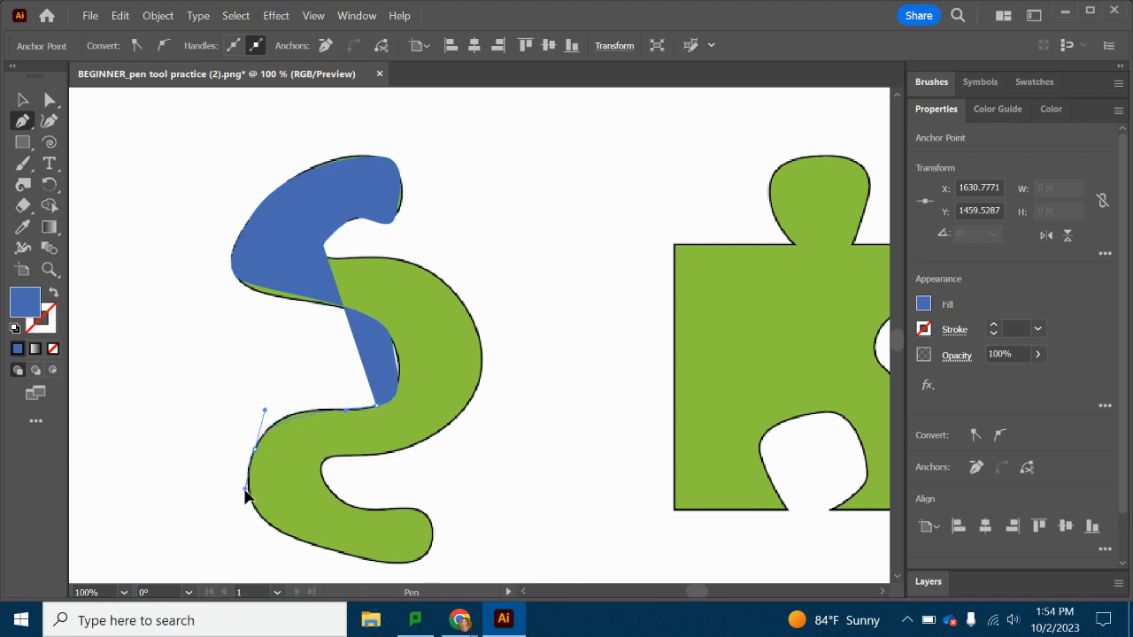
Trace the squiggle's lower-left bend and bottom edge with the Pen tool, continuing around its rounded lower tip.
drag(244, 503, 245, 503)
drag(301, 542, 433, 560)
drag(423, 511, 397, 507)
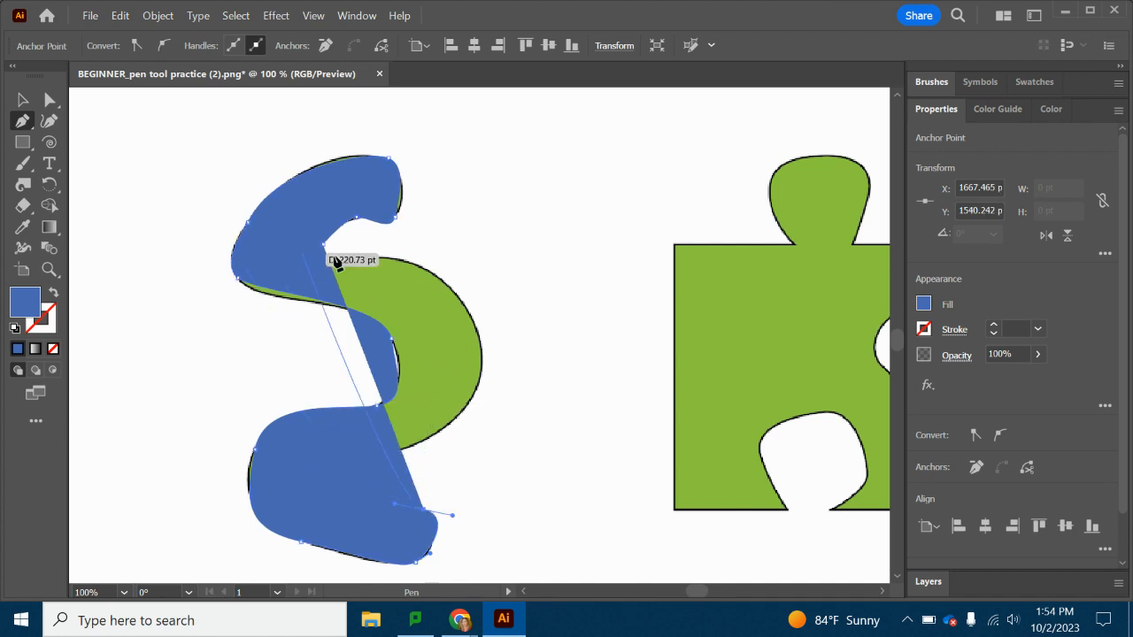
Trace the lower notch and large outer right curve with the Pen tool, closing the squiggle's path at the upper inner notch.
drag(312, 481, 356, 454)
drag(444, 432, 469, 410)
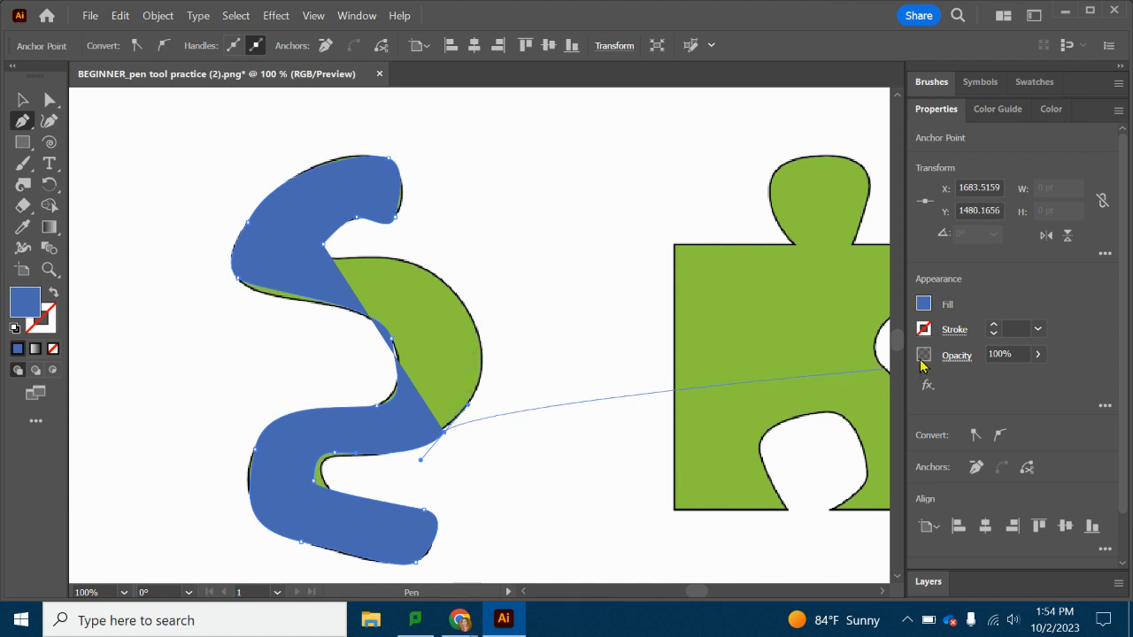
drag(469, 311, 430, 253)
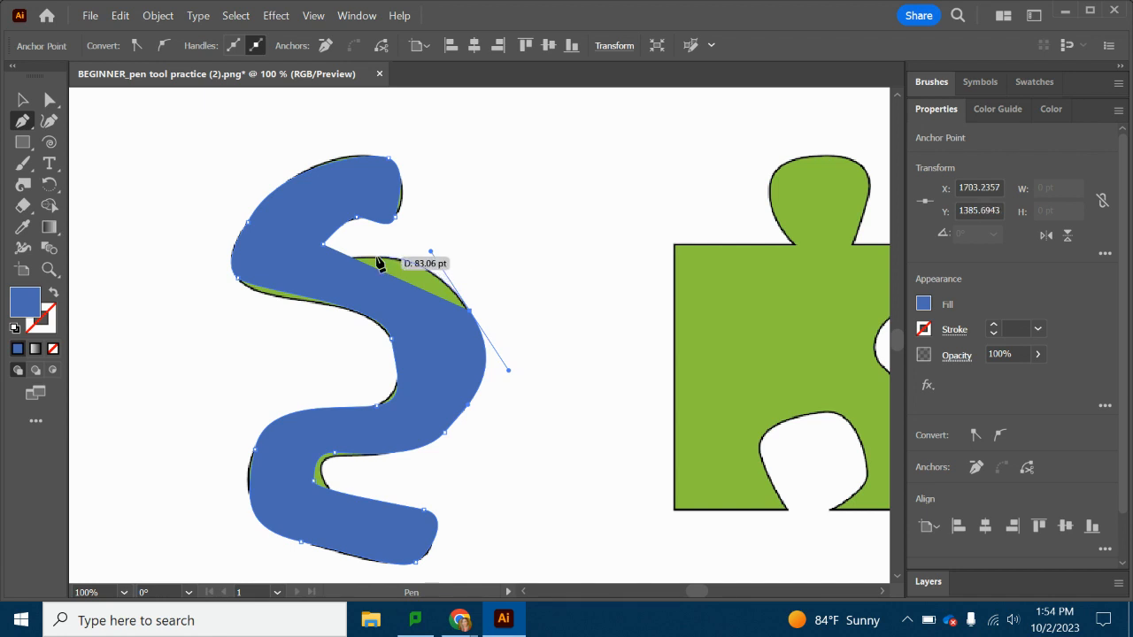
mouse_move(323, 244)
mouse_down()
mouse_move(326, 260)
mouse_move(318, 253)
mouse_up()
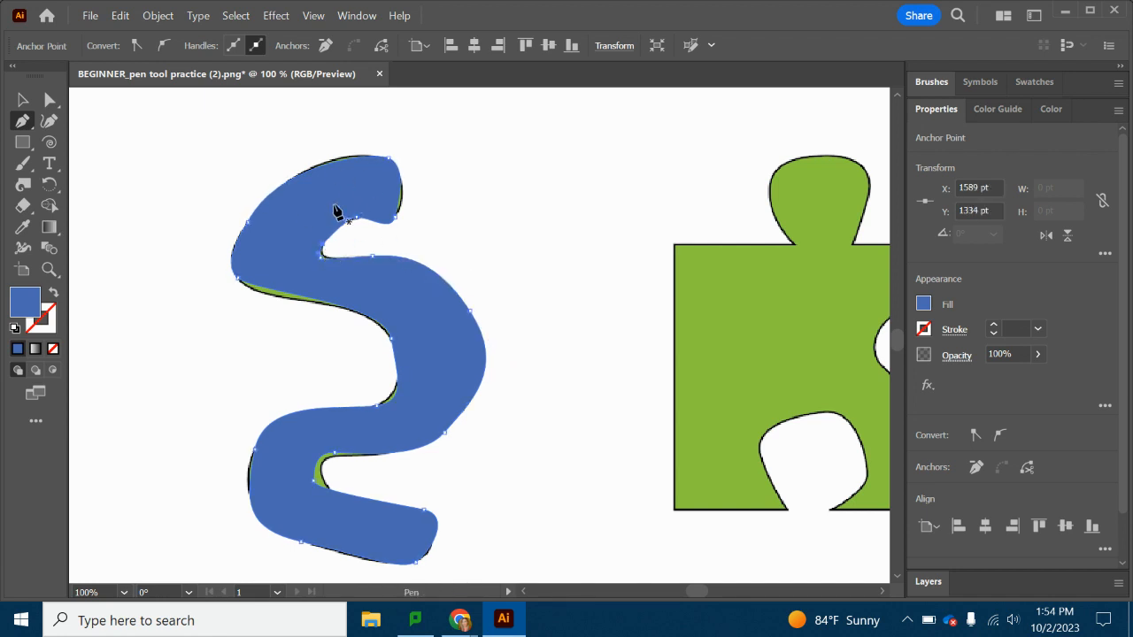
Adjust the squiggle's anchors and handles at the bends, lower notch and upper tip with Direct Selection, then leave its path.
click(46, 96)
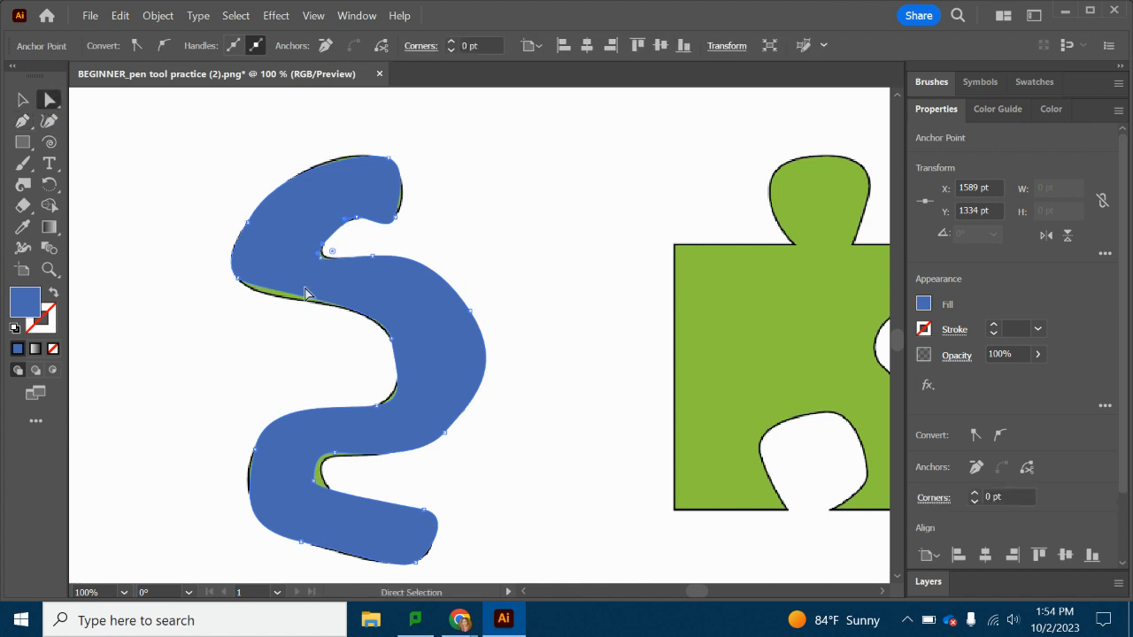
click(305, 293)
drag(239, 277, 237, 290)
click(381, 408)
drag(381, 407, 375, 404)
drag(313, 483, 335, 463)
click(335, 455)
drag(395, 227, 400, 218)
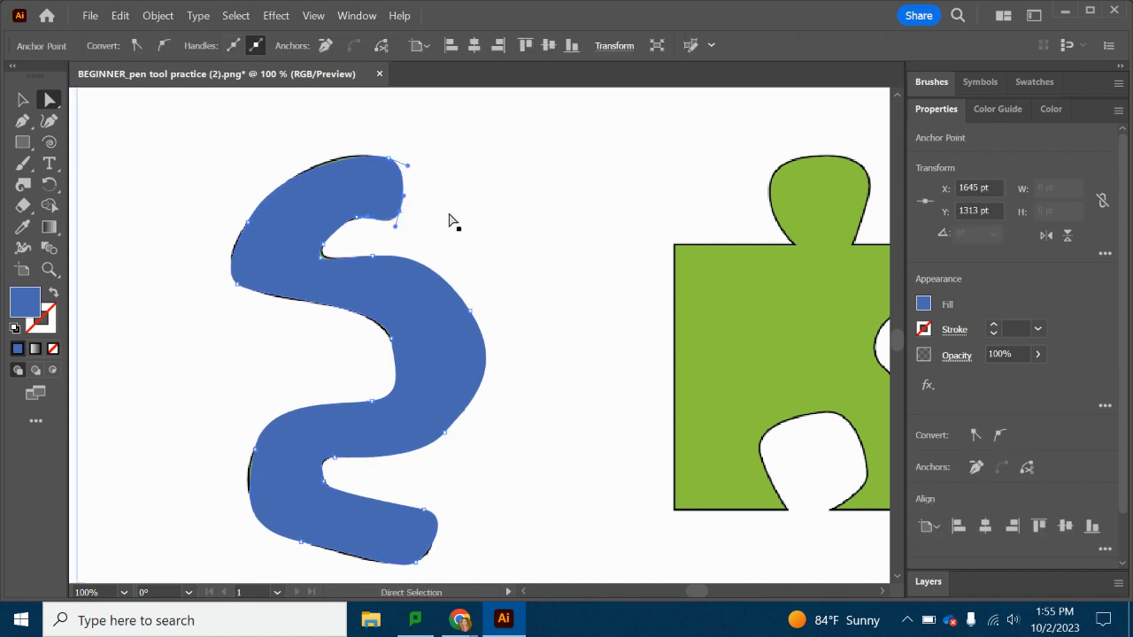
click(455, 217)
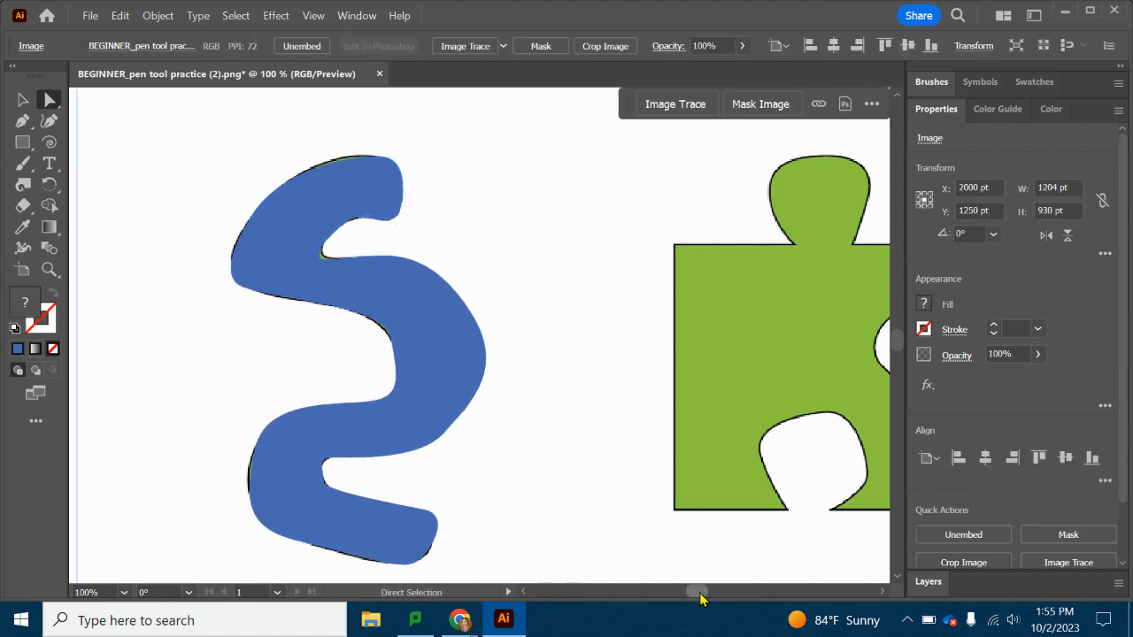
Trace the puzzle piece's top edge with the Pen tool from the top-left corner, around the rounded knob, to the top-right corner.
drag(698, 592, 705, 592)
scroll(496, 351, right, 5)
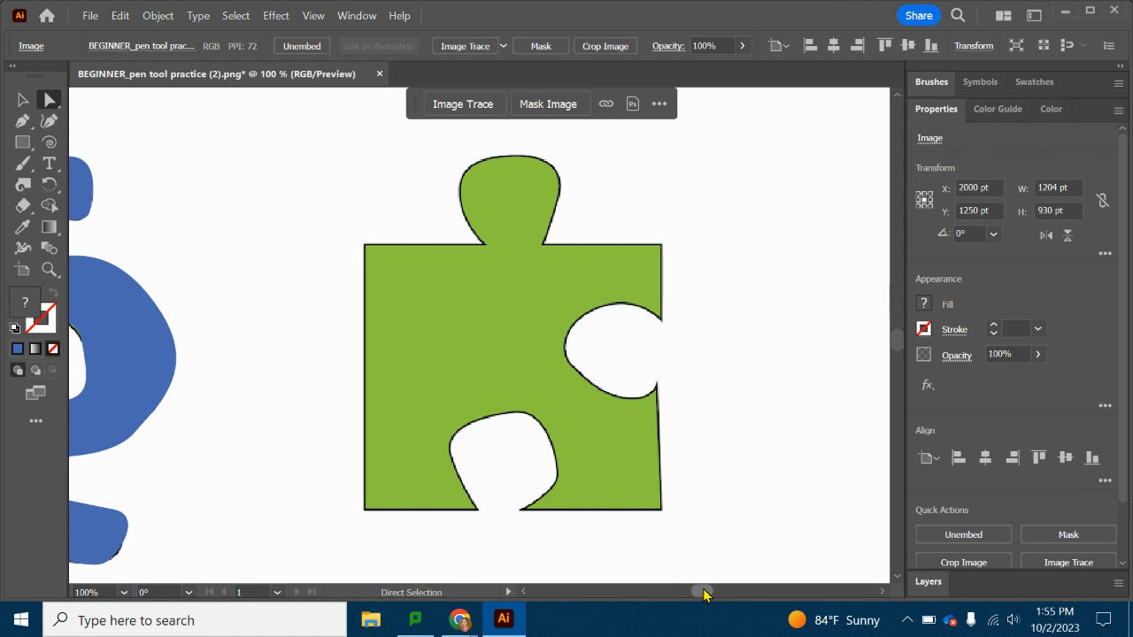
click(22, 122)
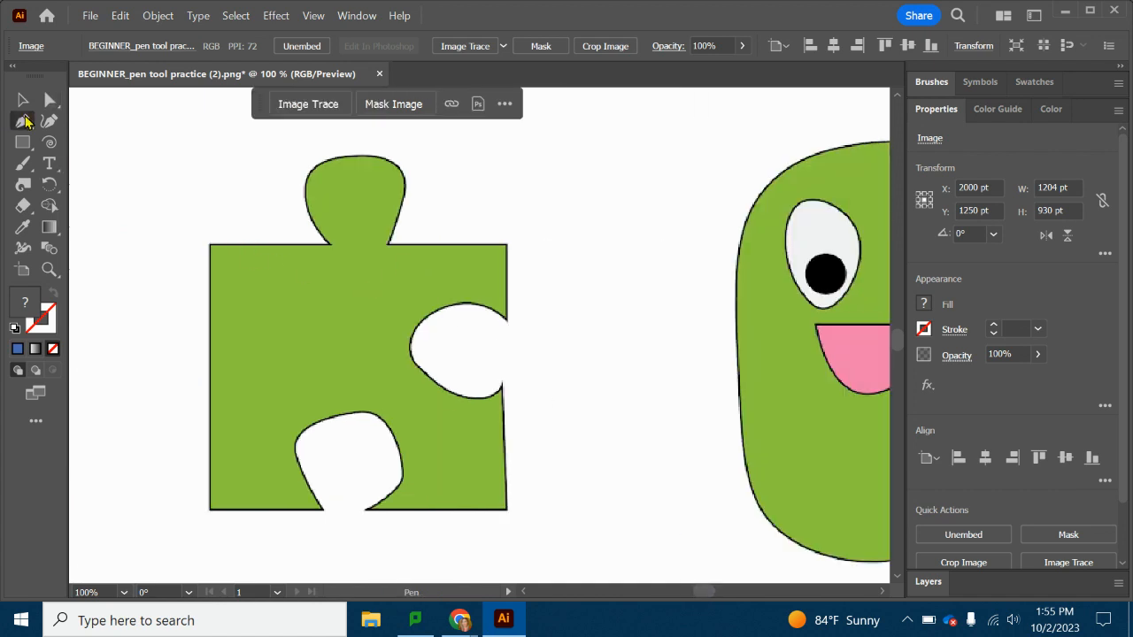
click(210, 246)
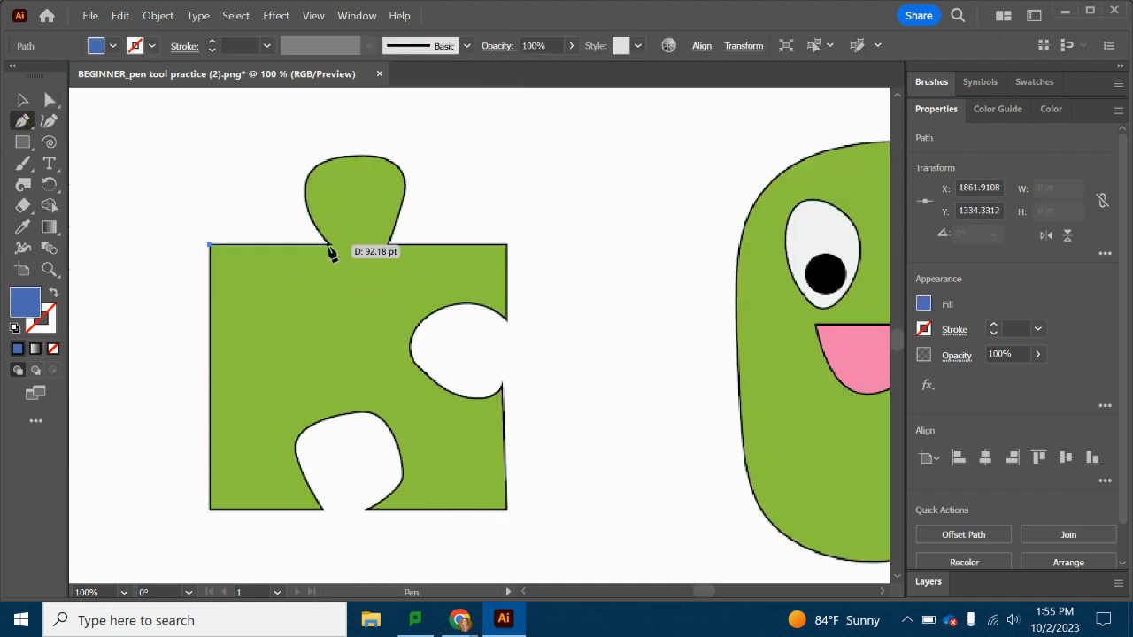
drag(330, 245, 363, 172)
drag(407, 184, 405, 191)
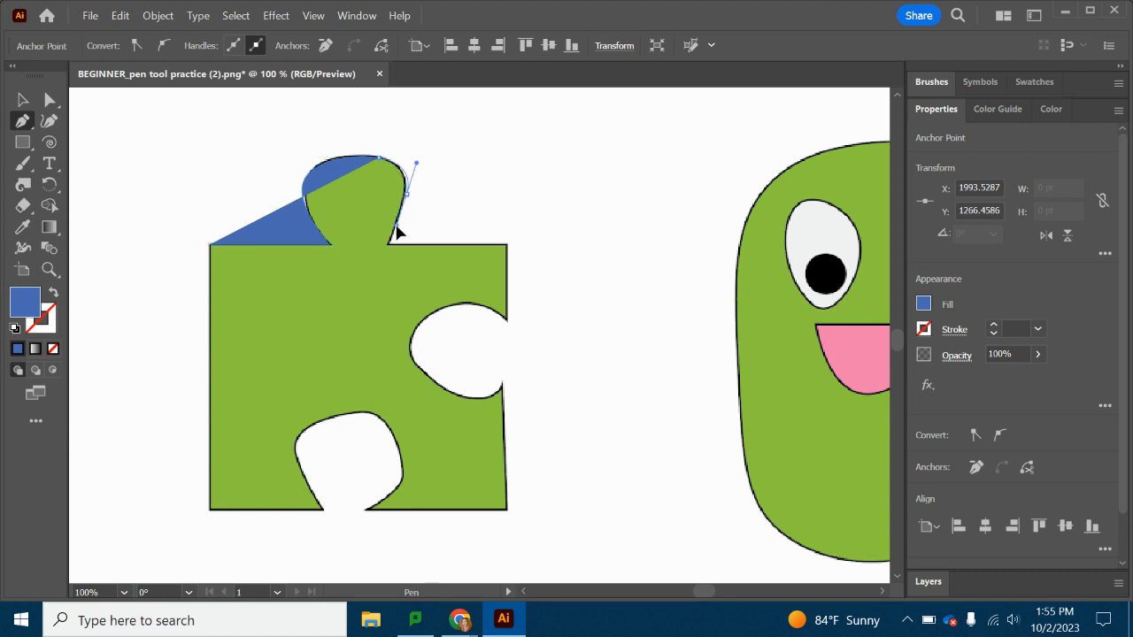
drag(387, 244, 387, 252)
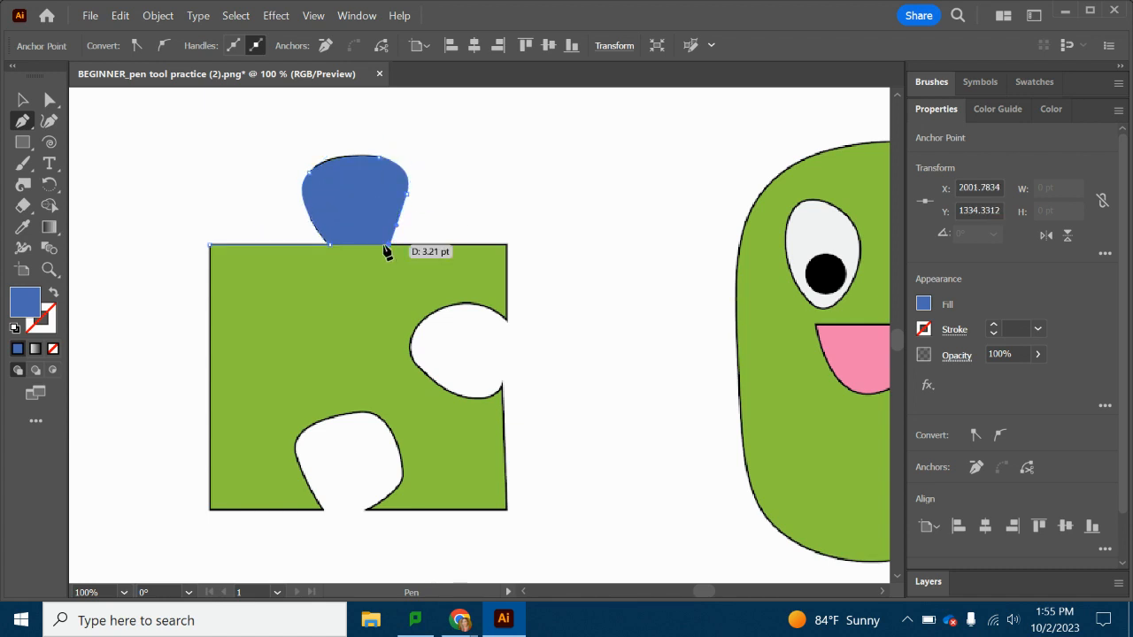
click(508, 246)
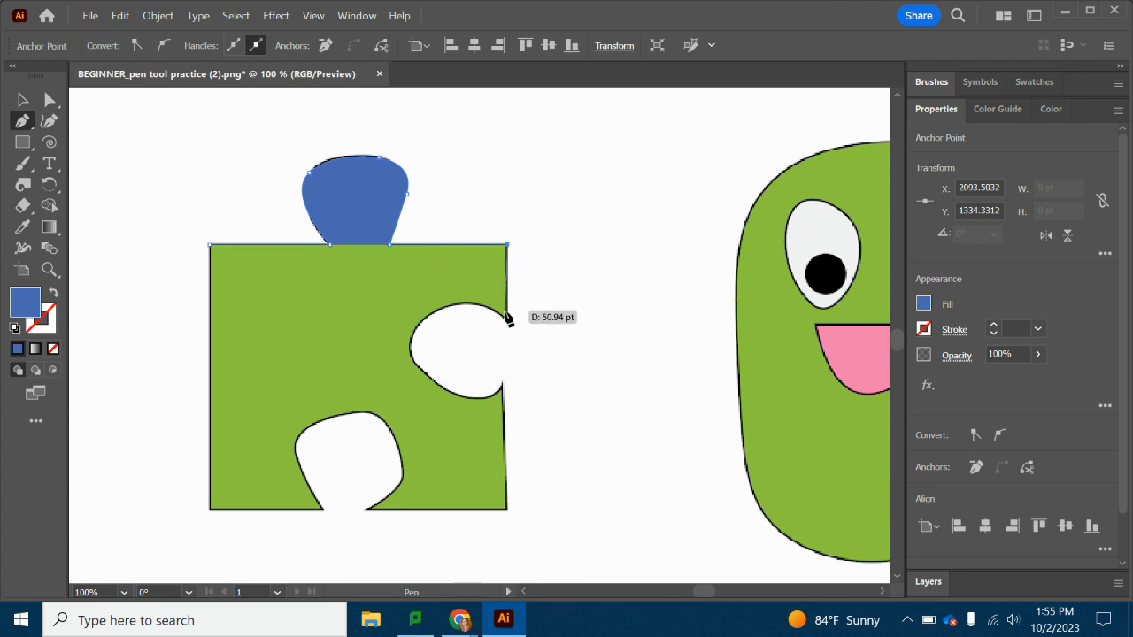
Continue the puzzle piece's path down the right edge, curving around the round side cutout to the bottom-right corner.
drag(509, 321, 502, 396)
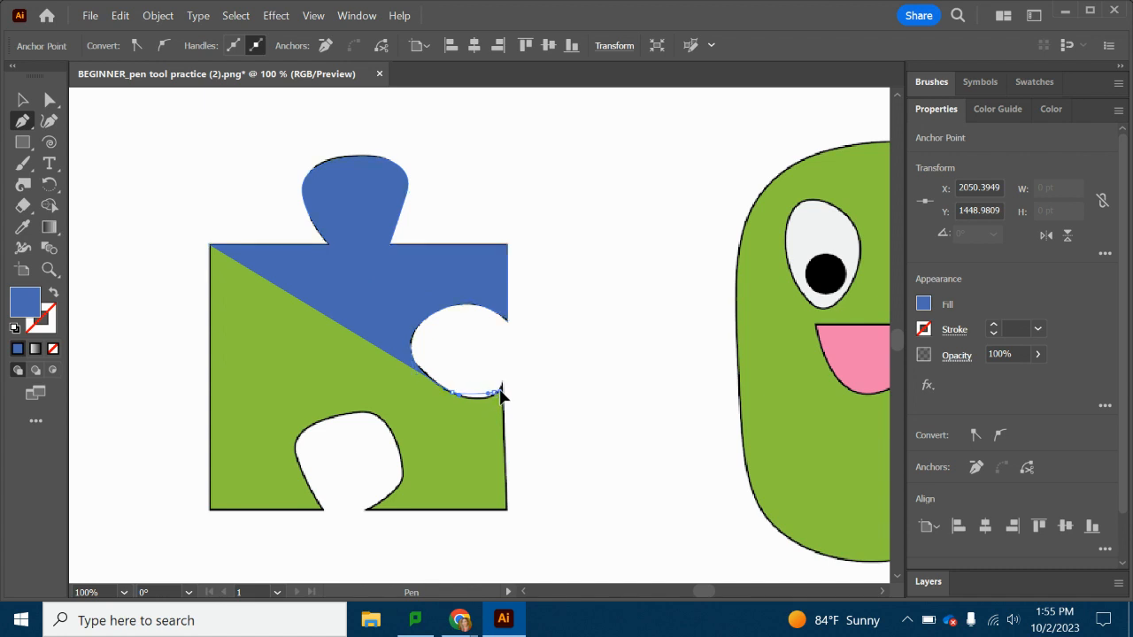
click(505, 380)
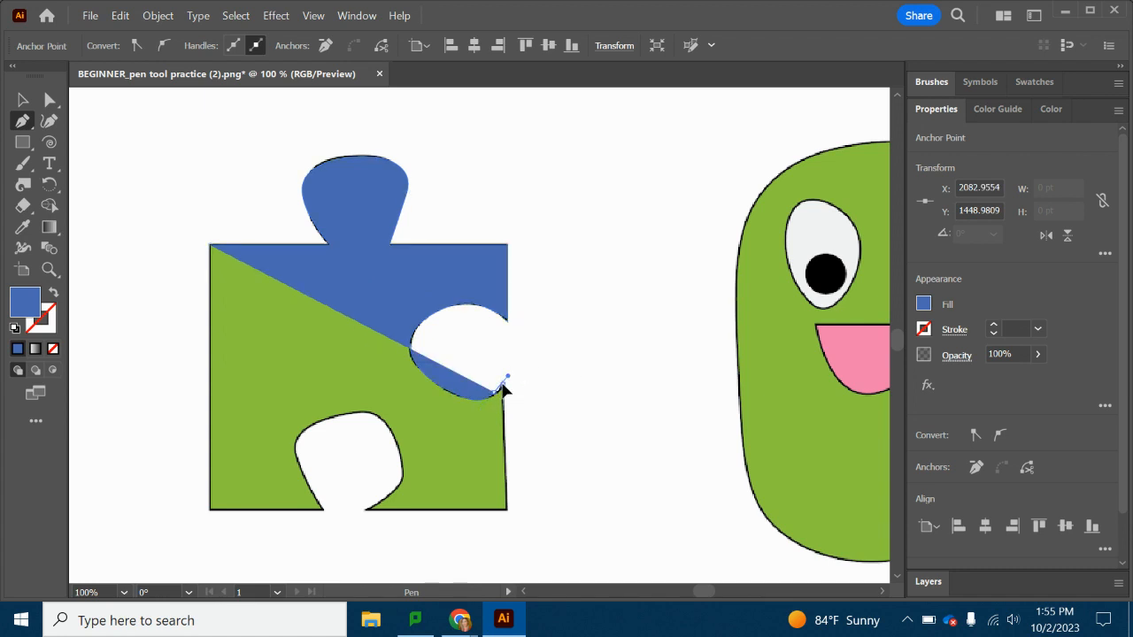
click(508, 508)
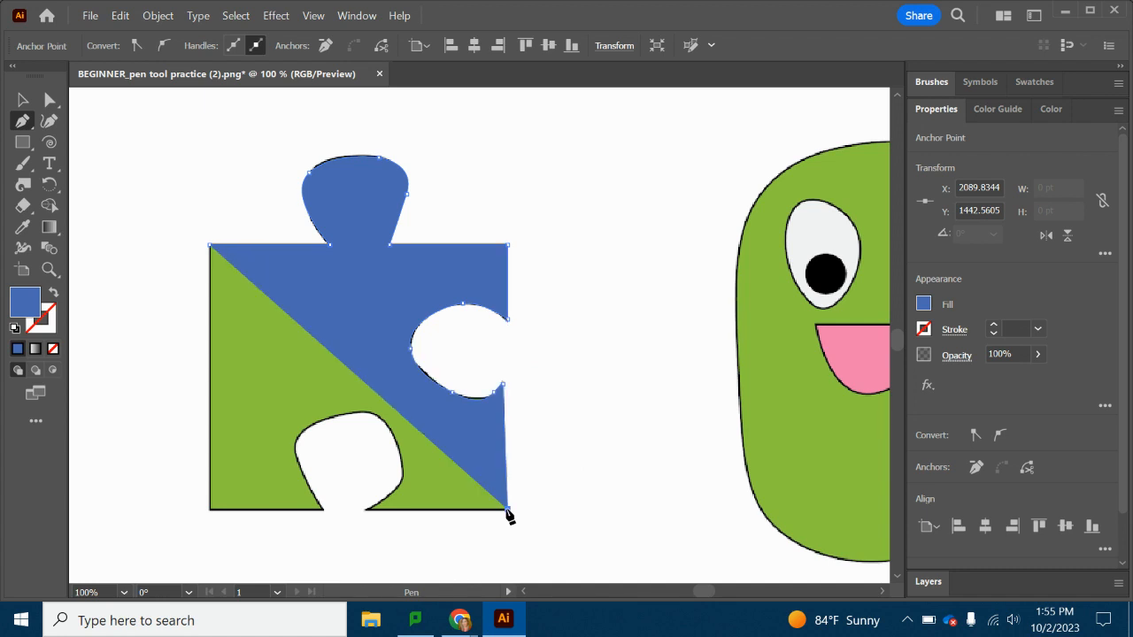
Trace the puzzle piece's bottom edge around its cutout to the bottom-left corner and close the path at the top-left corner.
click(364, 510)
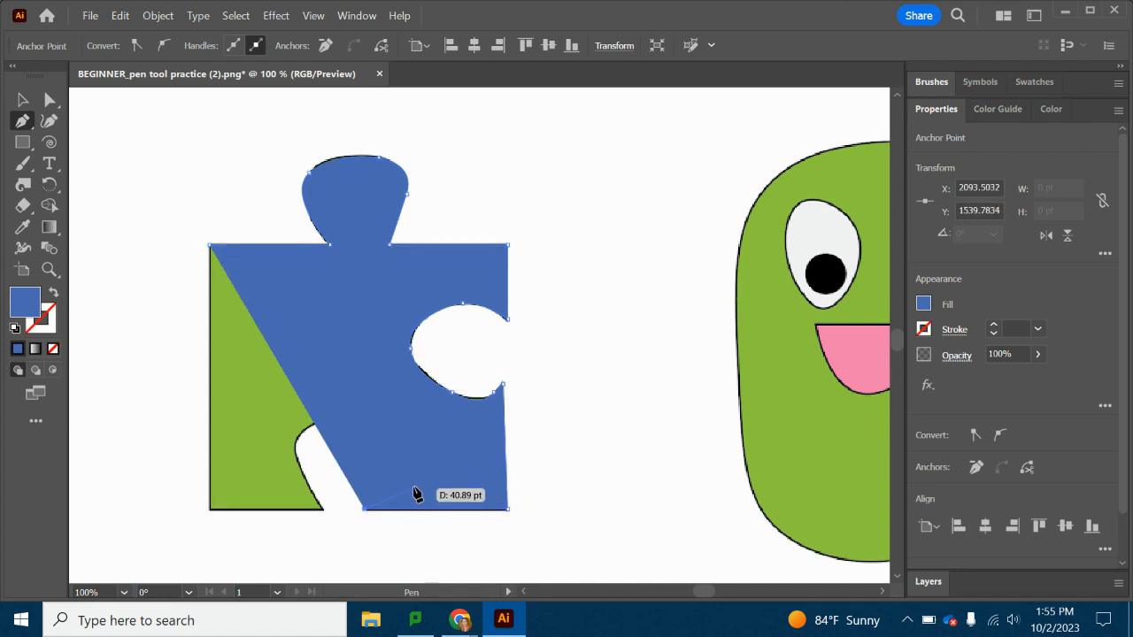
drag(404, 480, 396, 426)
click(340, 410)
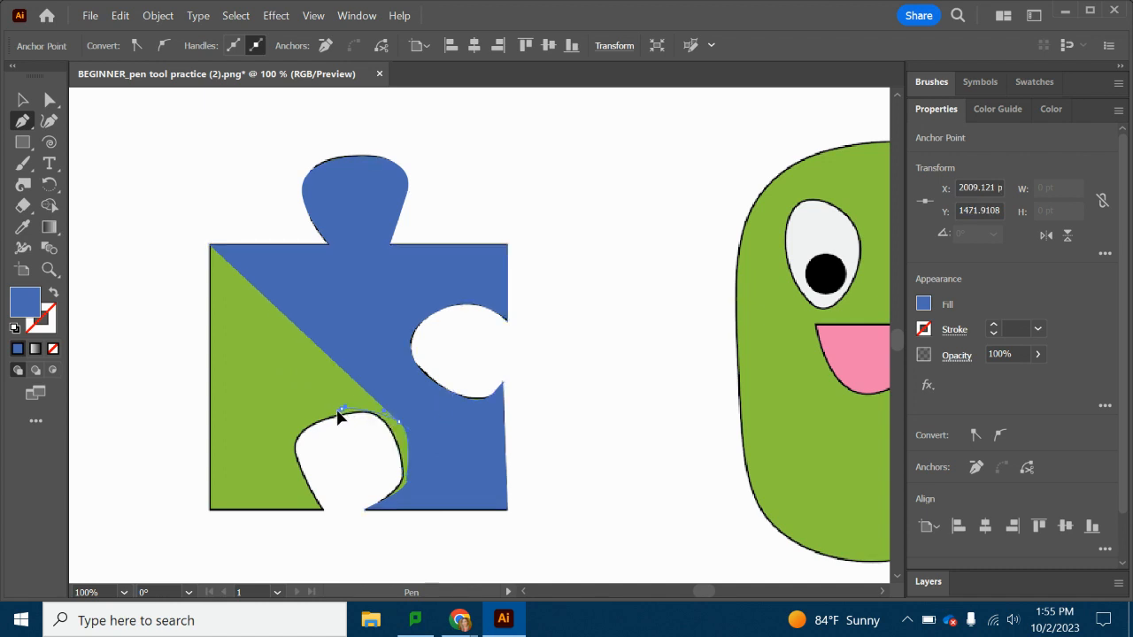
drag(330, 414, 300, 463)
click(324, 509)
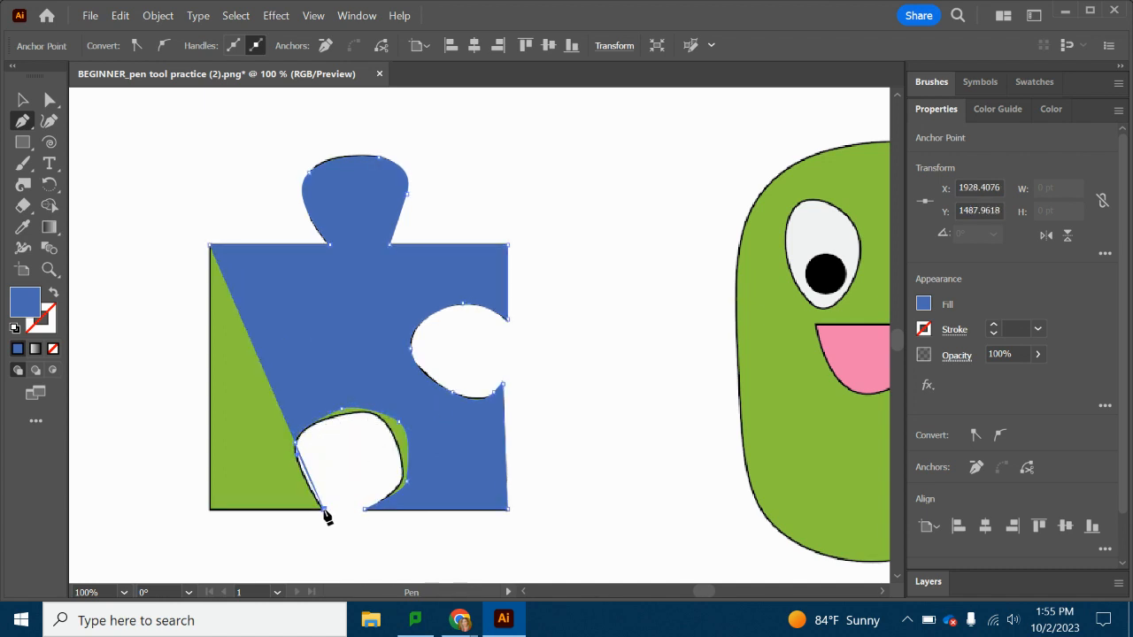
click(211, 510)
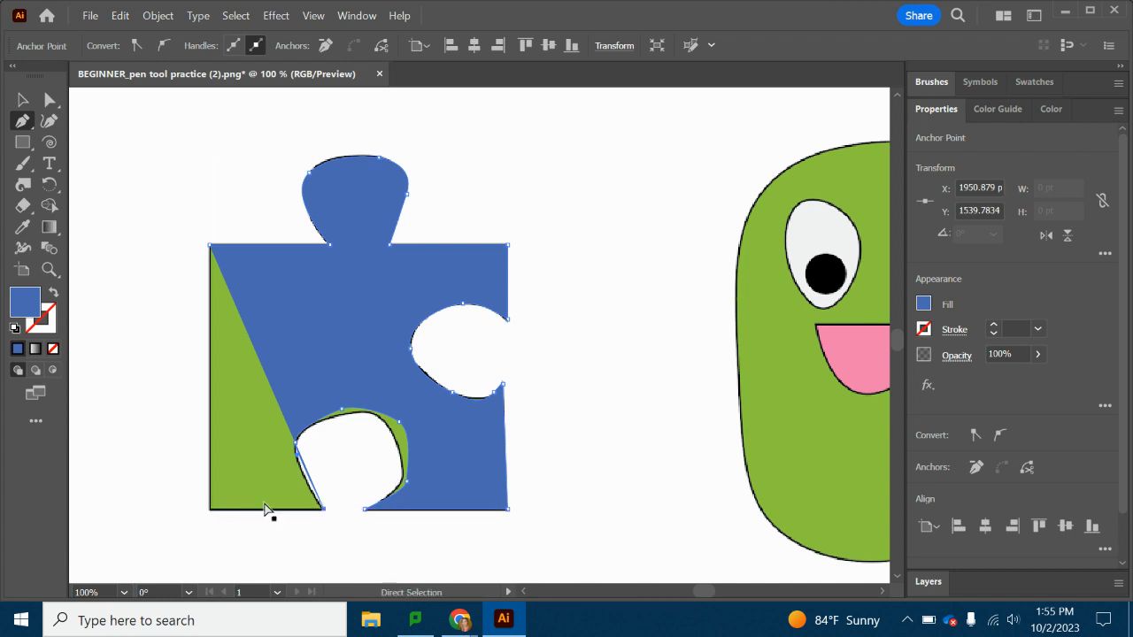
click(329, 509)
click(212, 511)
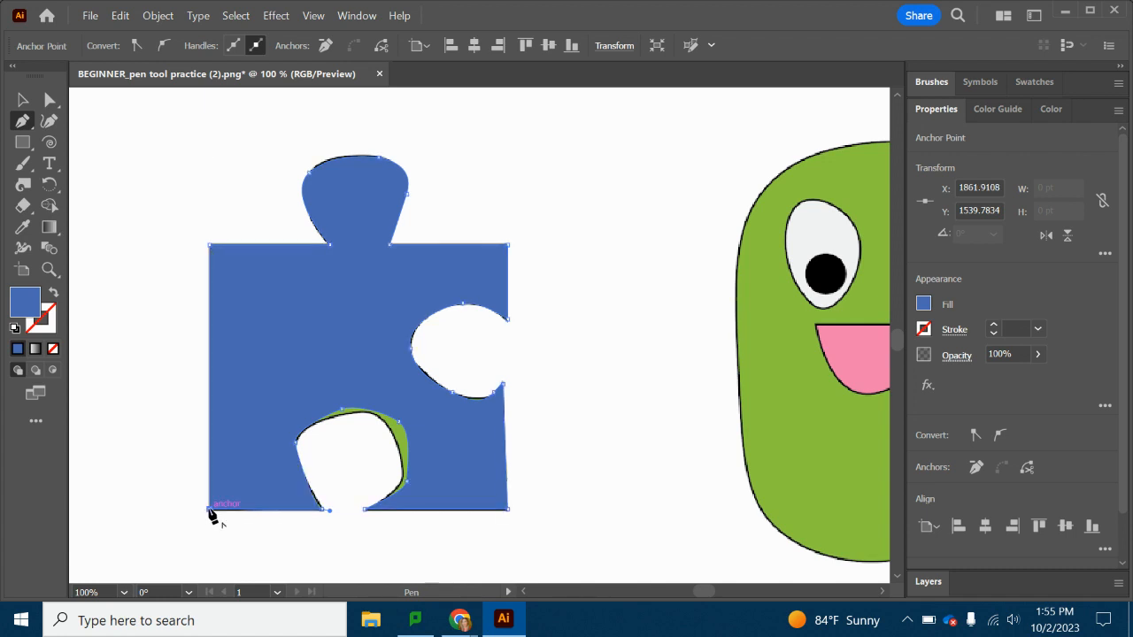
click(211, 247)
Adjust the anchors and handles around the puzzle piece's bottom cutout with Direct Selection to follow the template, then leave its path.
click(49, 99)
drag(396, 428, 389, 432)
click(409, 475)
drag(407, 483, 401, 480)
drag(351, 422, 344, 416)
drag(298, 447, 301, 431)
click(299, 444)
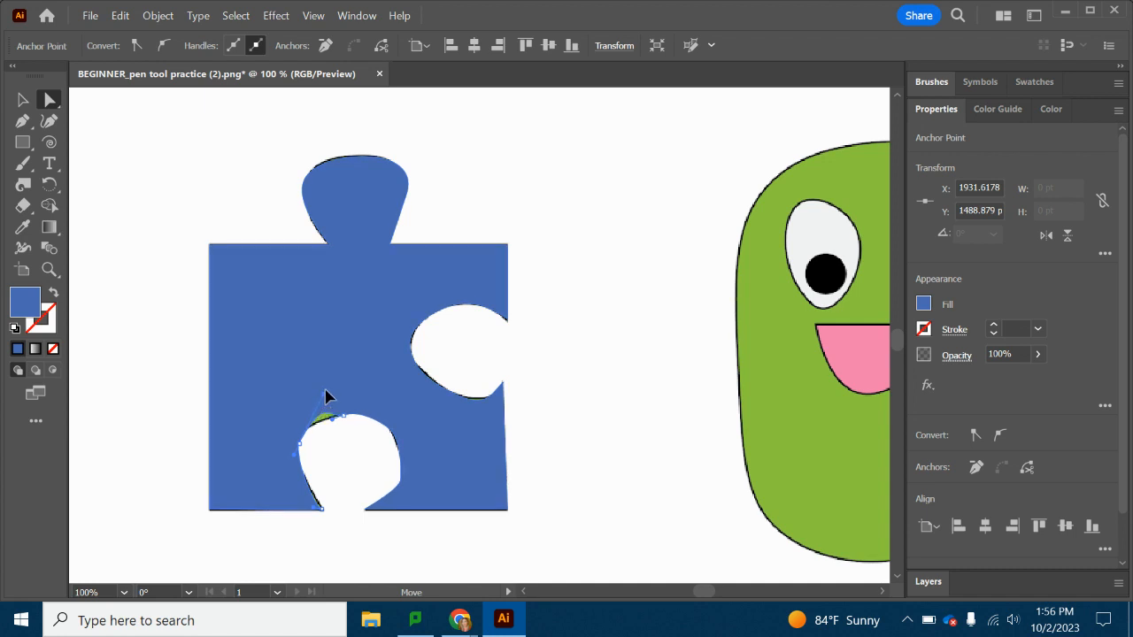
drag(347, 352, 309, 425)
click(381, 505)
click(336, 558)
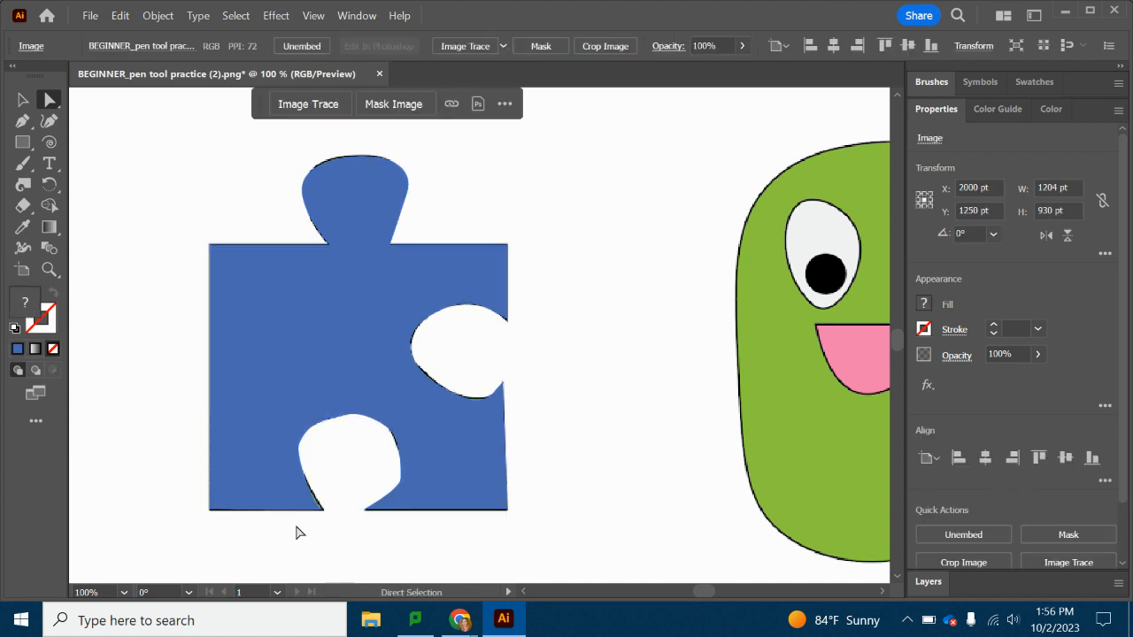
Trace the green character's body outline with the Pen tool from its upper right edge over the rounded top and down the left side.
drag(708, 600, 711, 597)
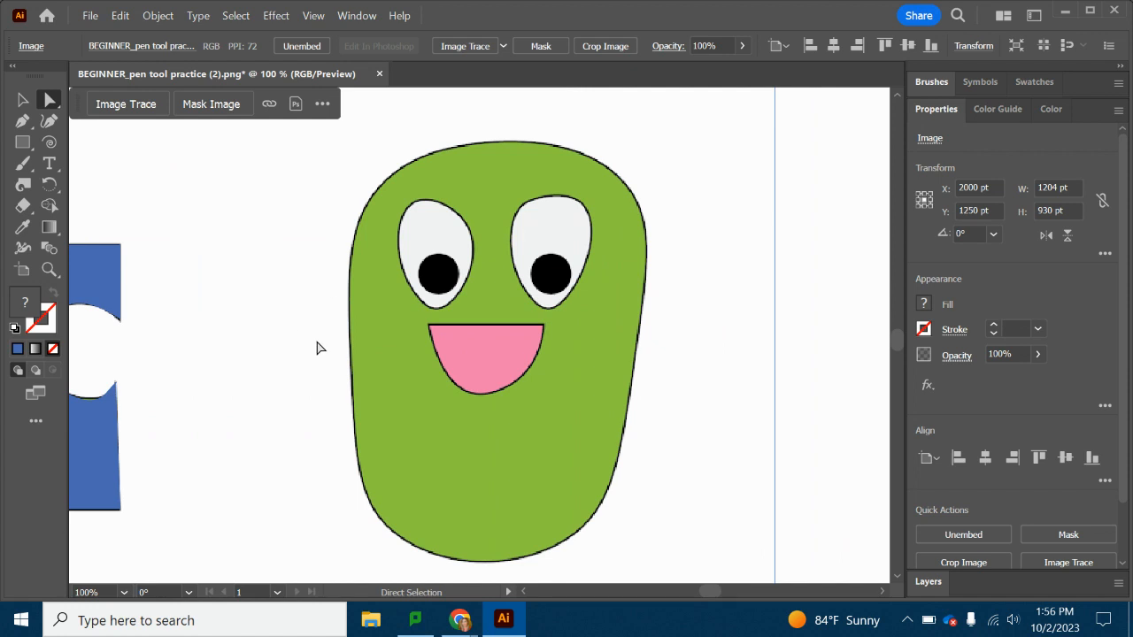
click(29, 124)
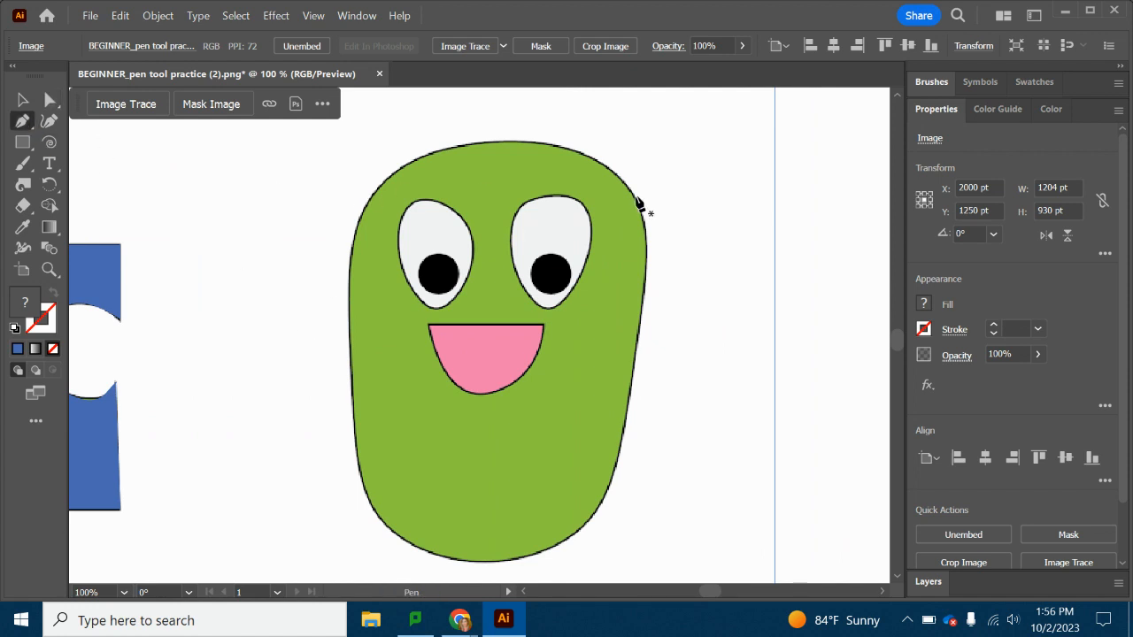
click(648, 251)
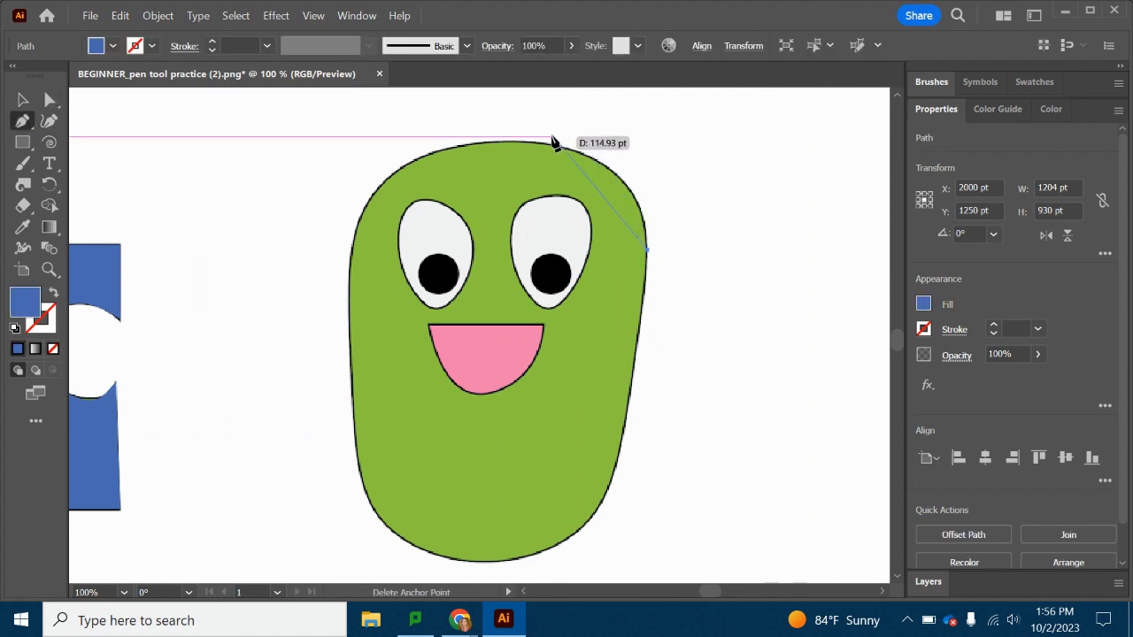
click(500, 142)
drag(494, 147, 354, 156)
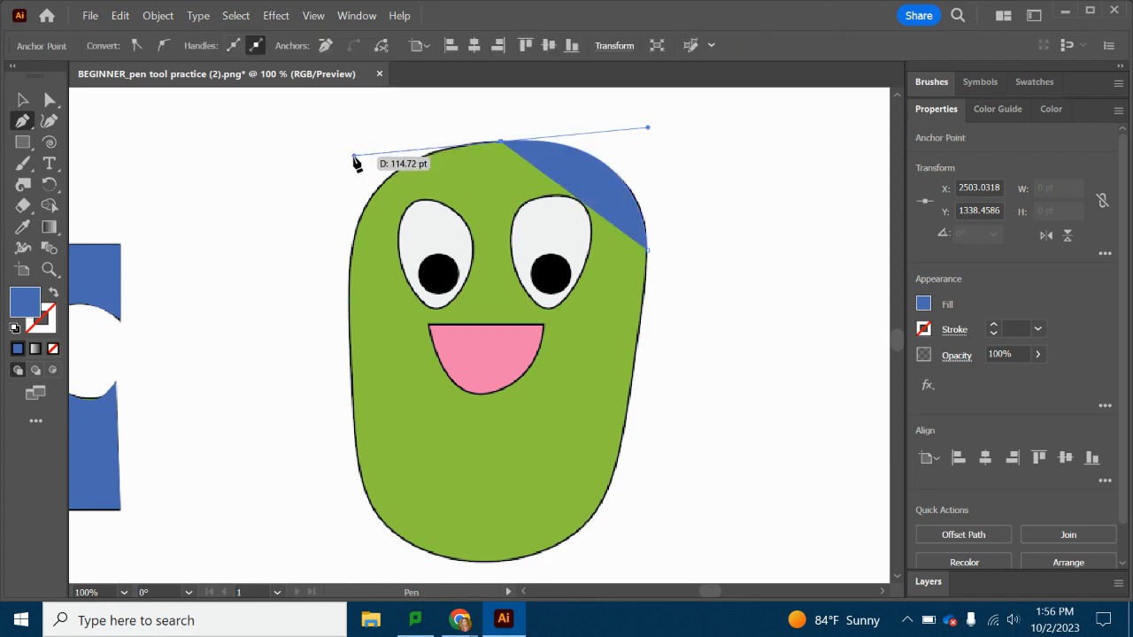
click(355, 239)
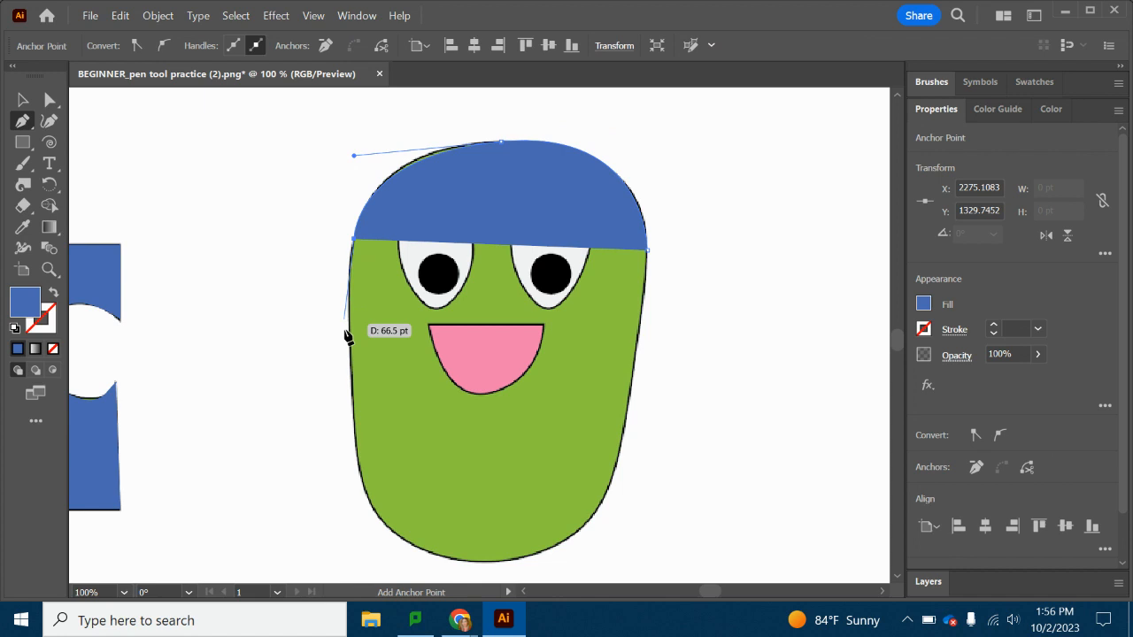
click(351, 388)
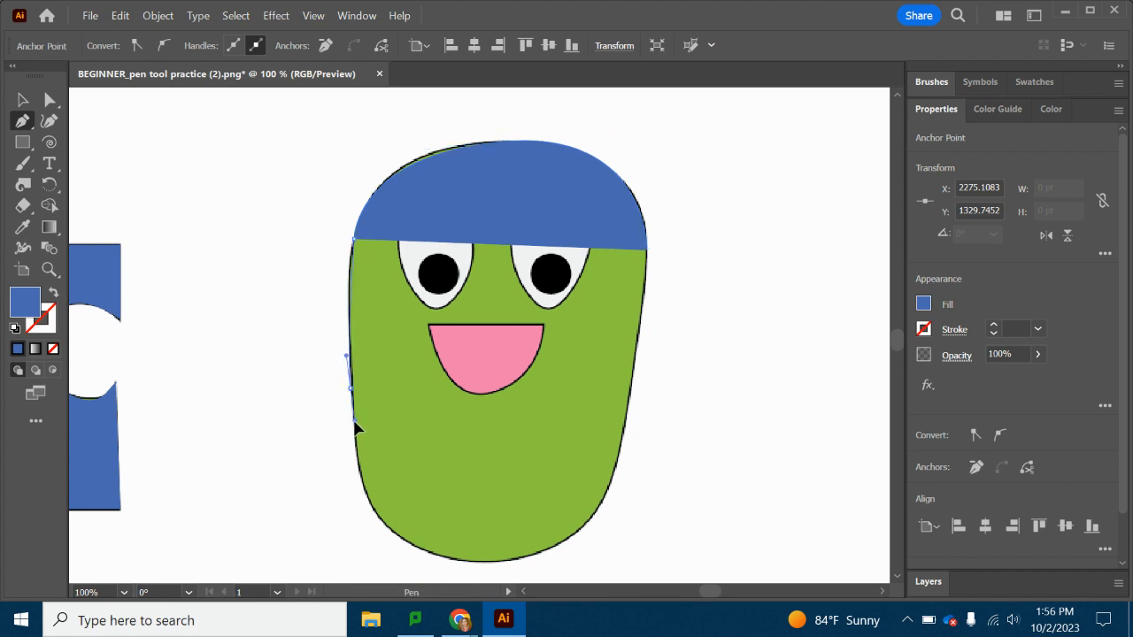
click(351, 424)
Continue the body path around the bottom and up the right edge to close it, and move the blue shape to the template's right.
drag(370, 511, 389, 537)
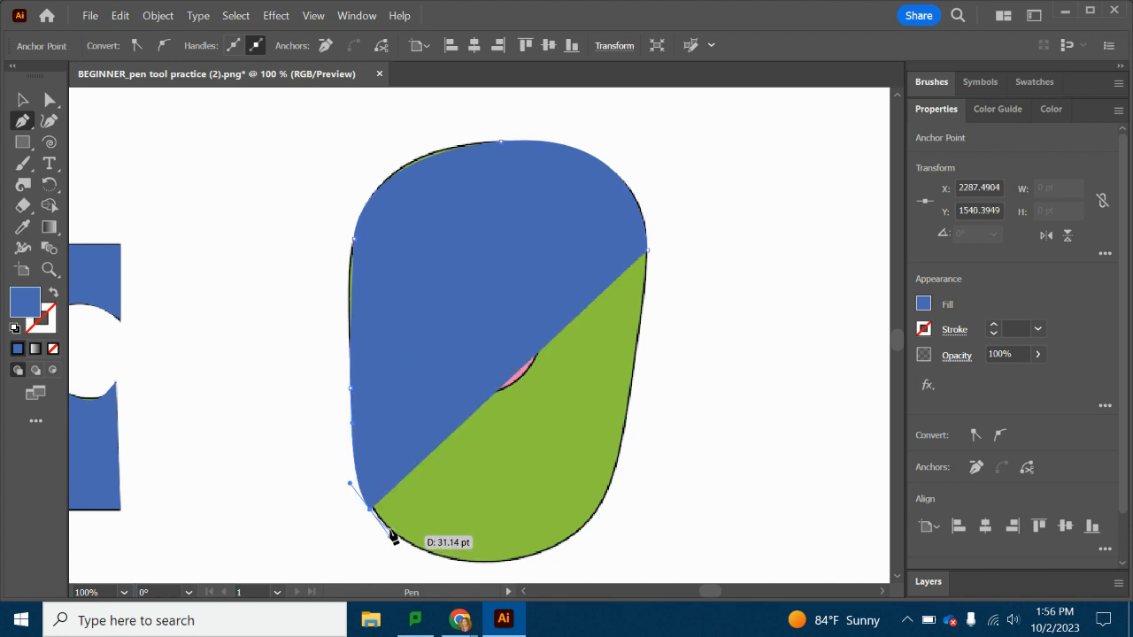
drag(486, 563, 524, 568)
drag(605, 500, 608, 494)
drag(618, 455, 616, 455)
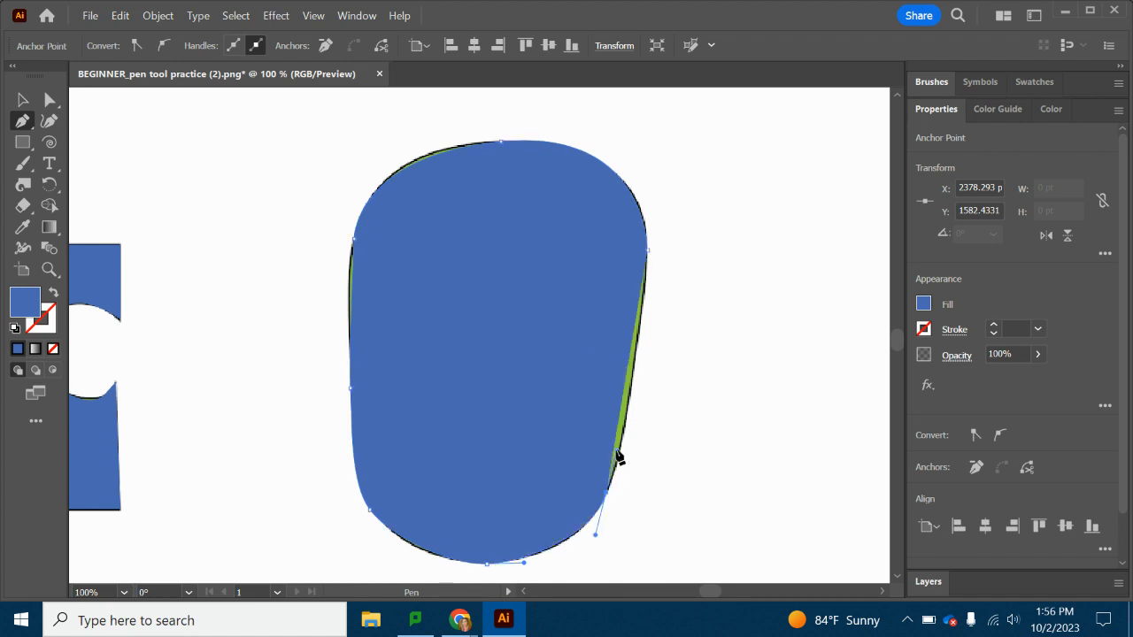
drag(647, 252, 643, 315)
click(647, 250)
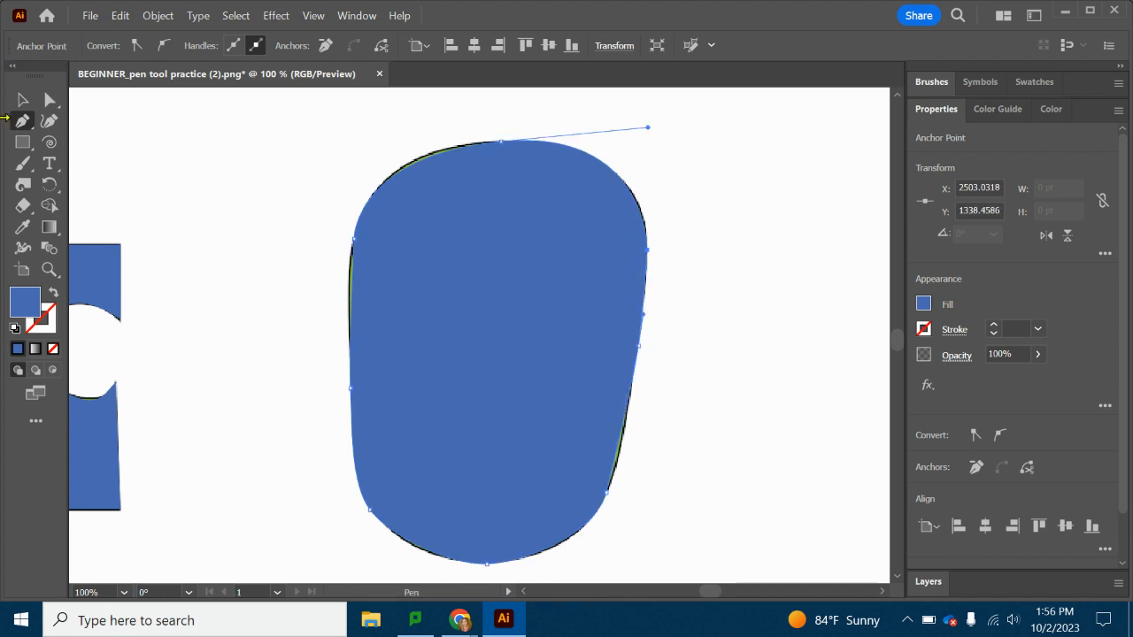
click(23, 99)
drag(463, 316, 752, 329)
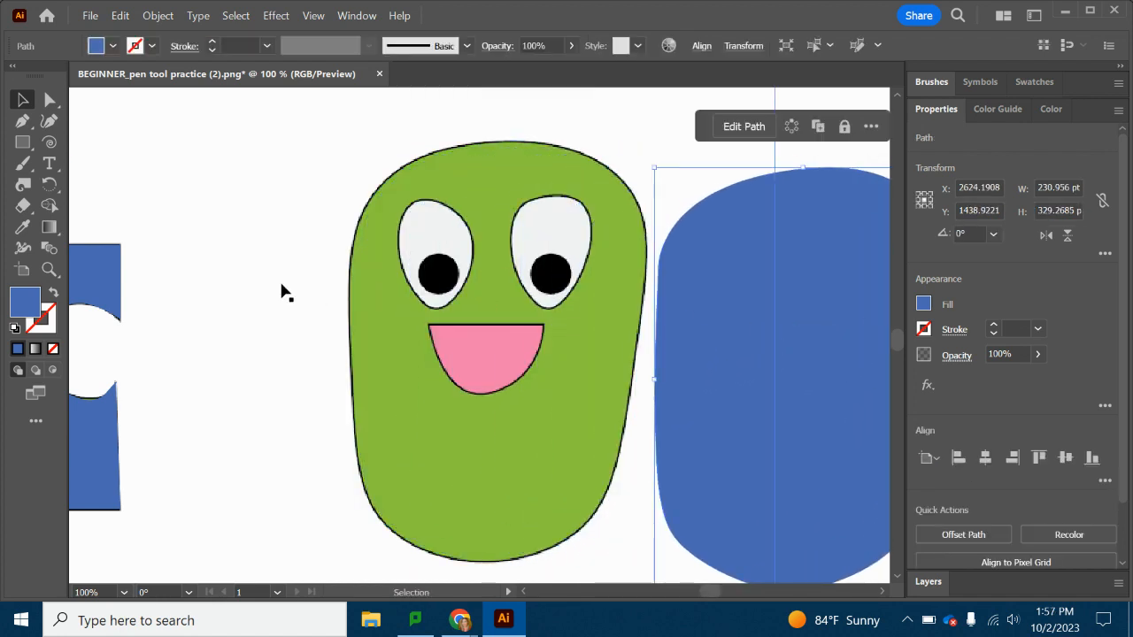
Trace the character's left eye with the Pen tool as a closed path and fill it with white (FFFFFF).
click(21, 123)
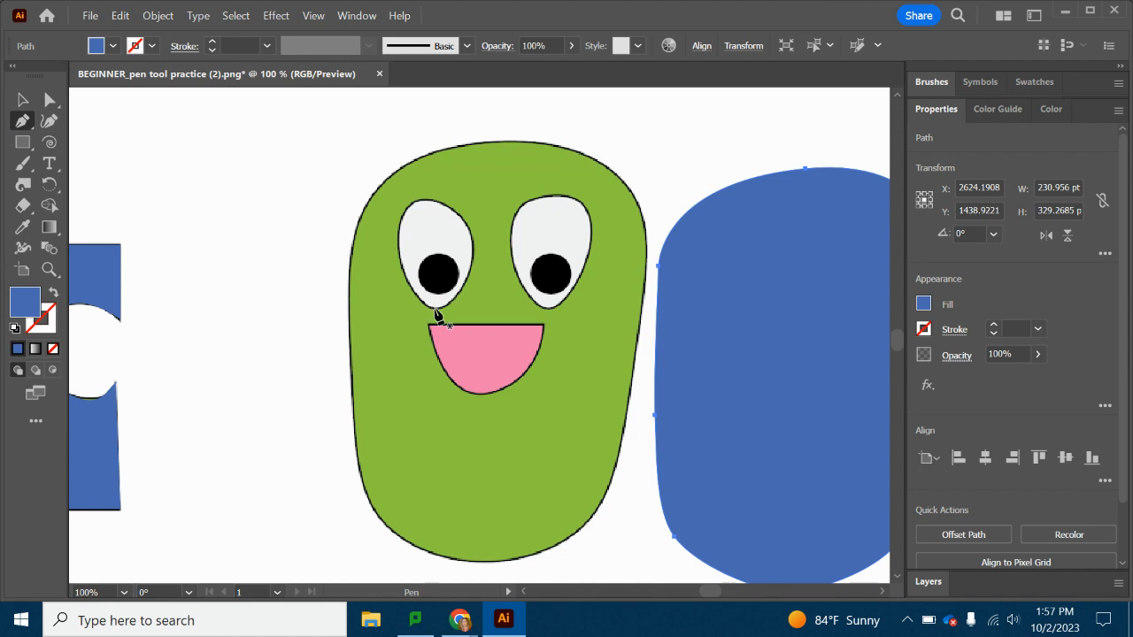
click(435, 309)
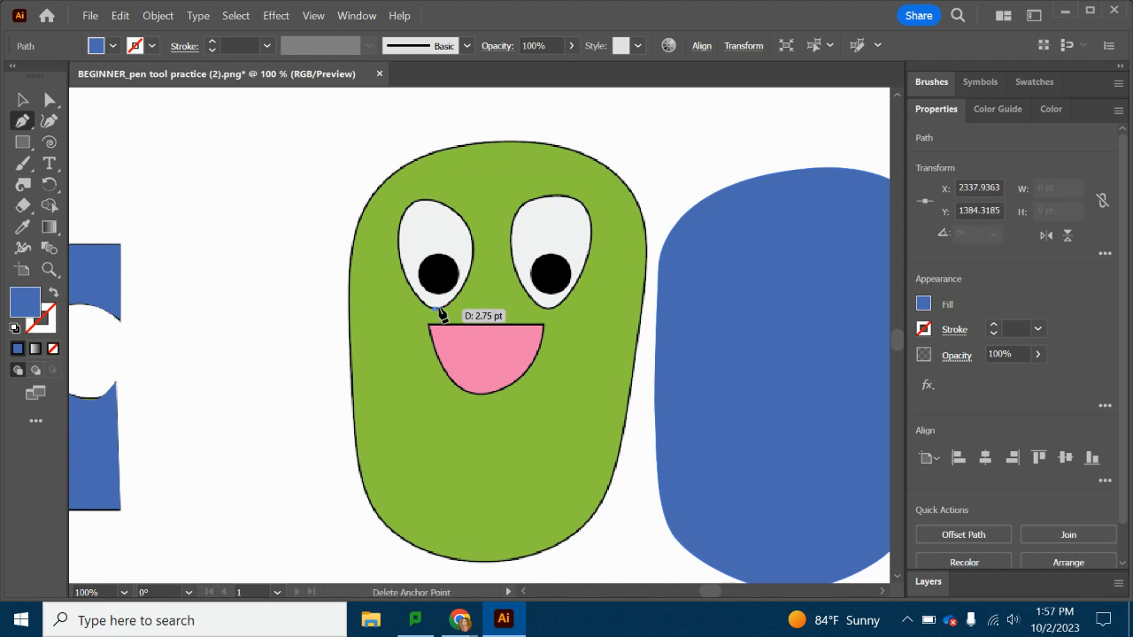
click(471, 264)
drag(476, 238, 397, 233)
drag(402, 272, 427, 308)
click(435, 309)
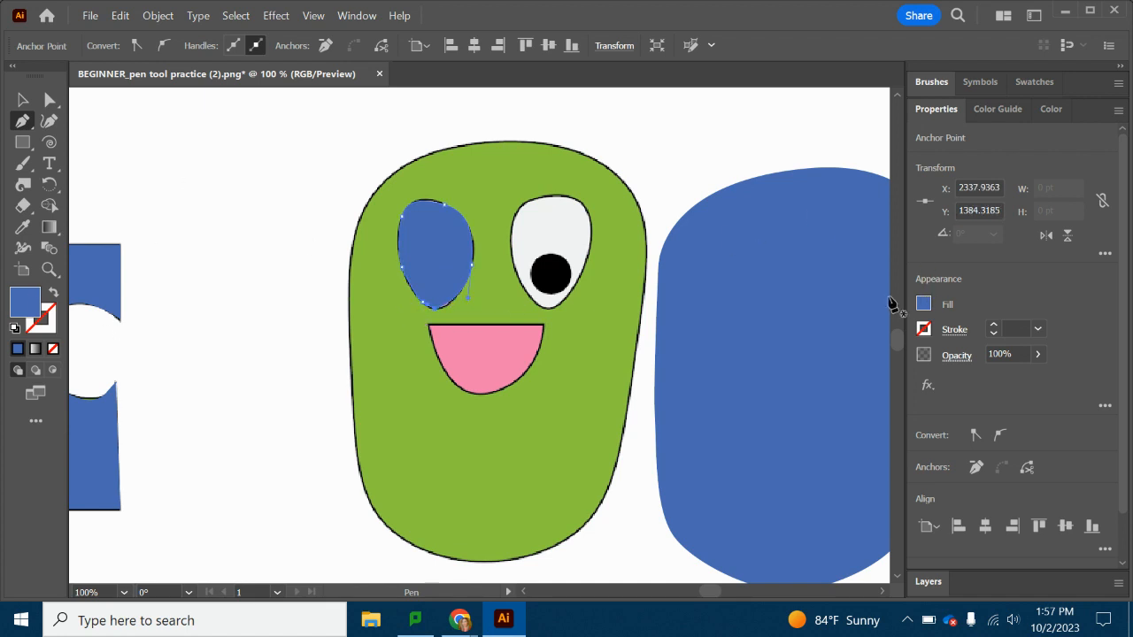
click(923, 305)
click(771, 478)
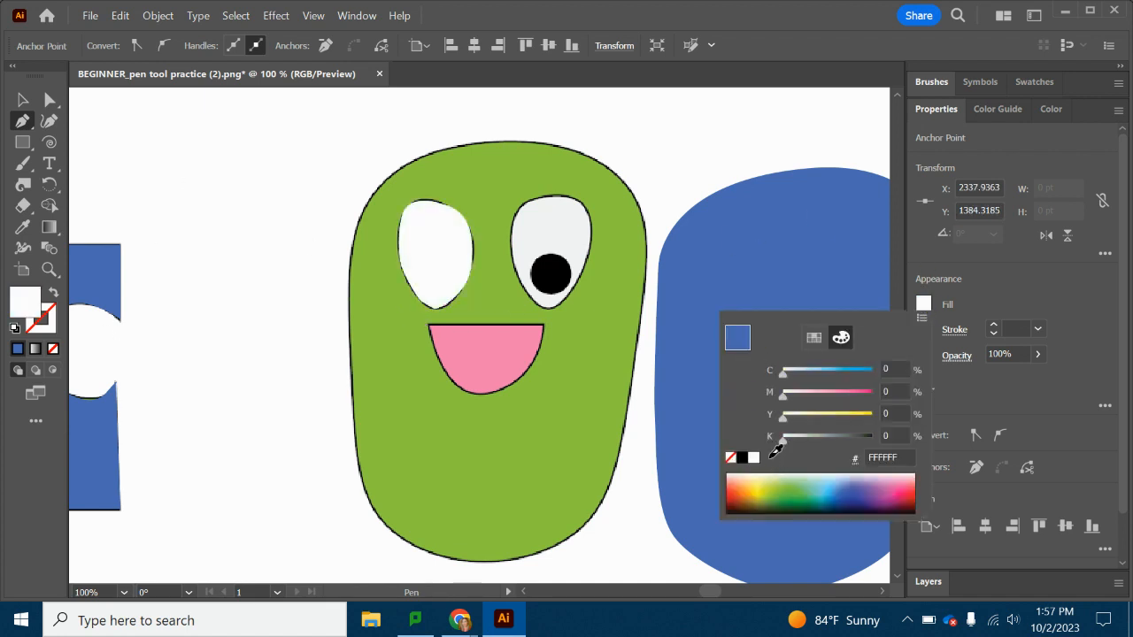
Trace the character's right eye with the Pen tool as a closed white path and move it to the blank area left of the character.
click(18, 117)
click(558, 305)
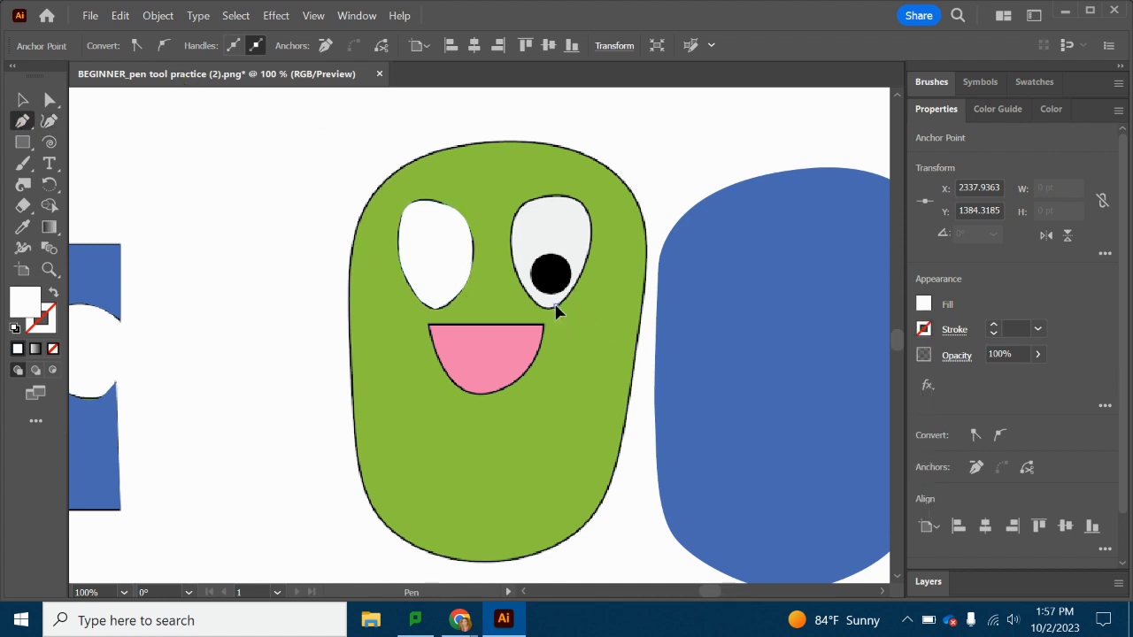
click(594, 222)
click(563, 194)
drag(542, 202, 558, 306)
key(ctrl+z)
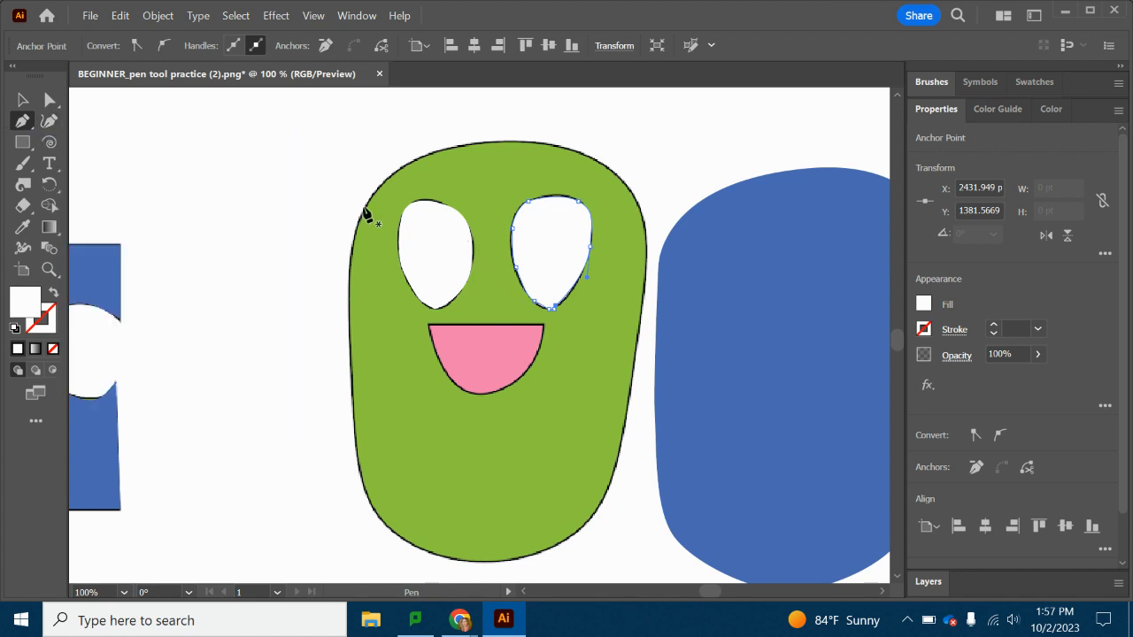
click(22, 100)
drag(550, 228, 260, 178)
Trace the character's right eye with the Curvature tool, starting and closing the path at the eye's lowest point.
click(49, 122)
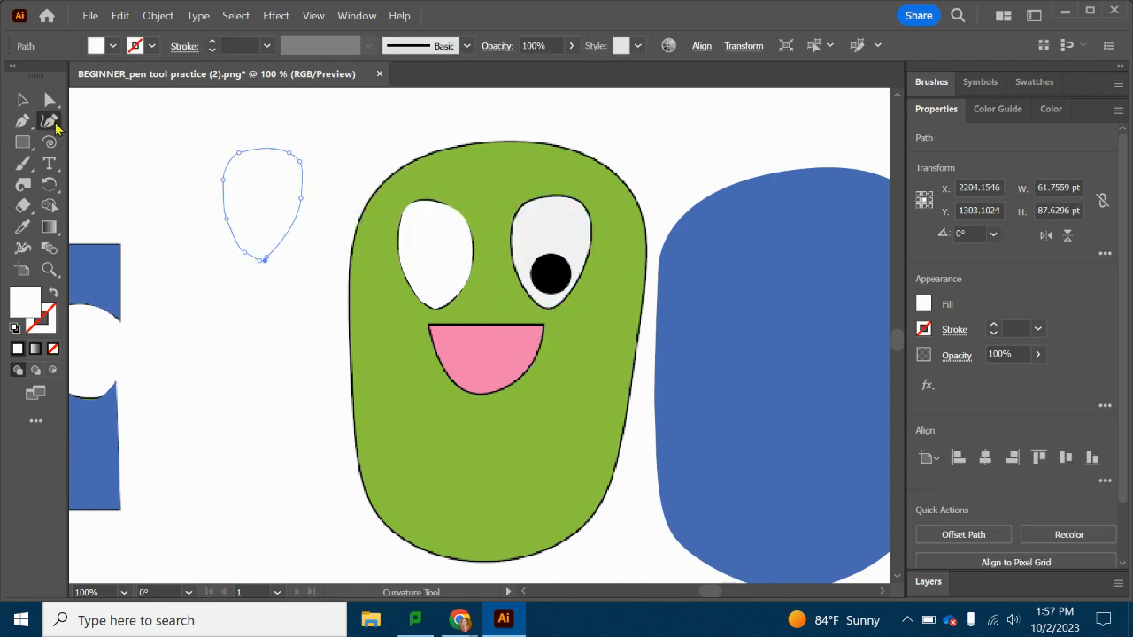
click(550, 308)
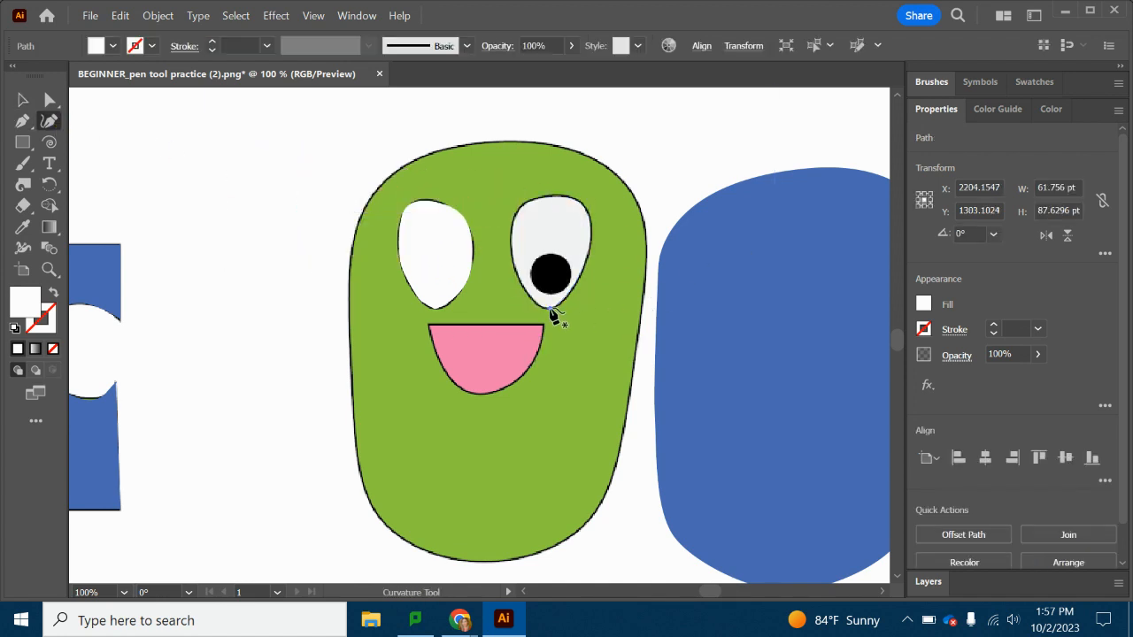
click(590, 249)
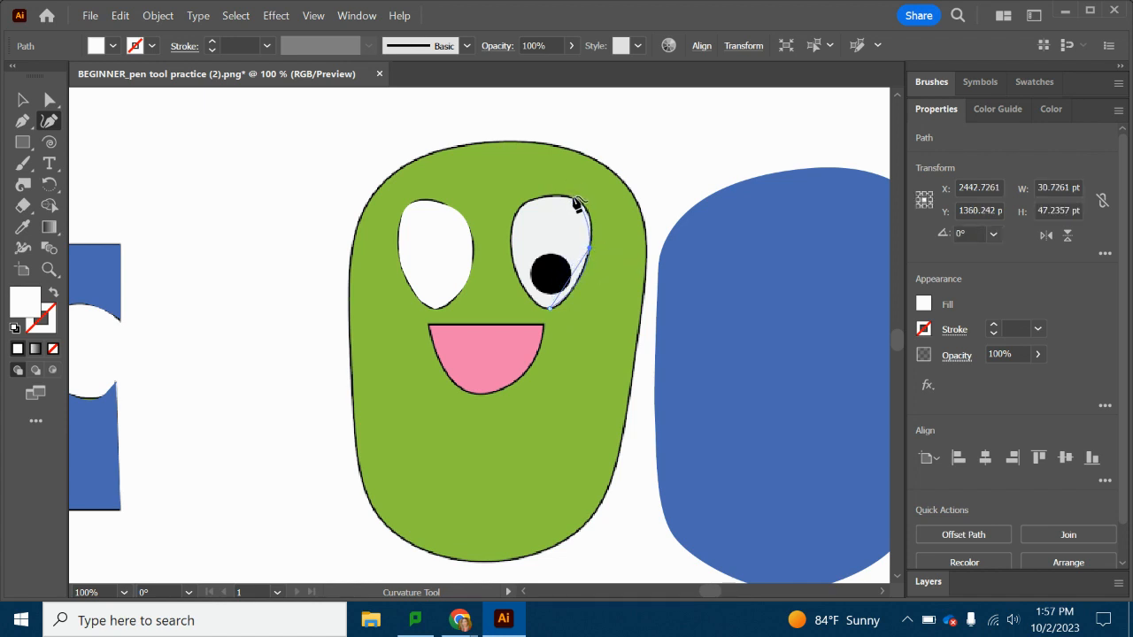
click(585, 207)
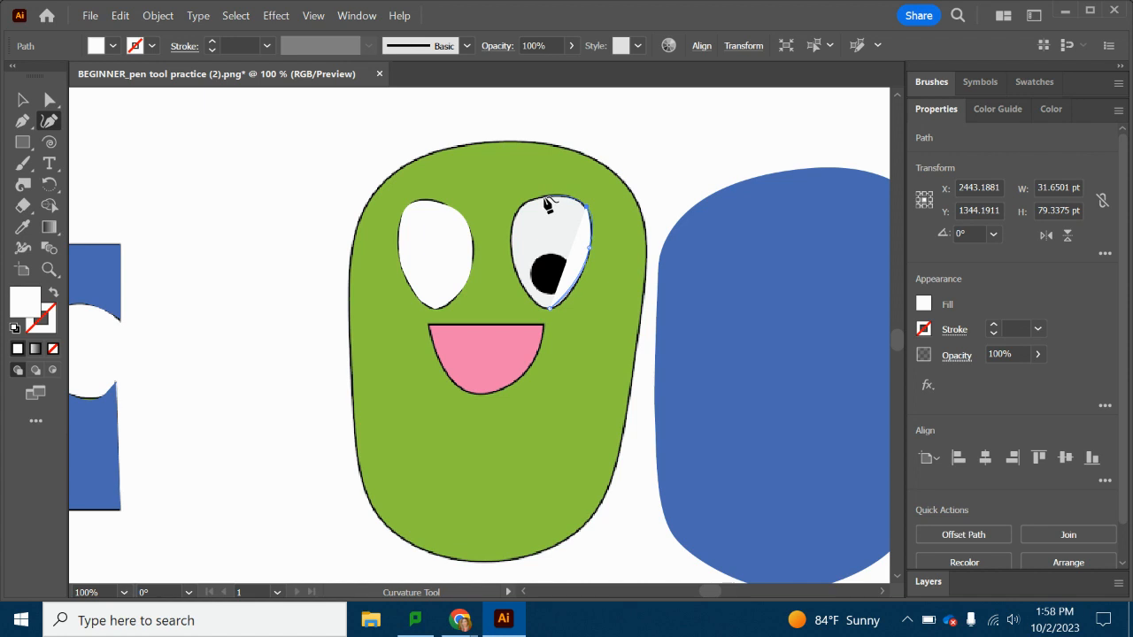
click(520, 211)
click(512, 244)
click(529, 295)
click(550, 309)
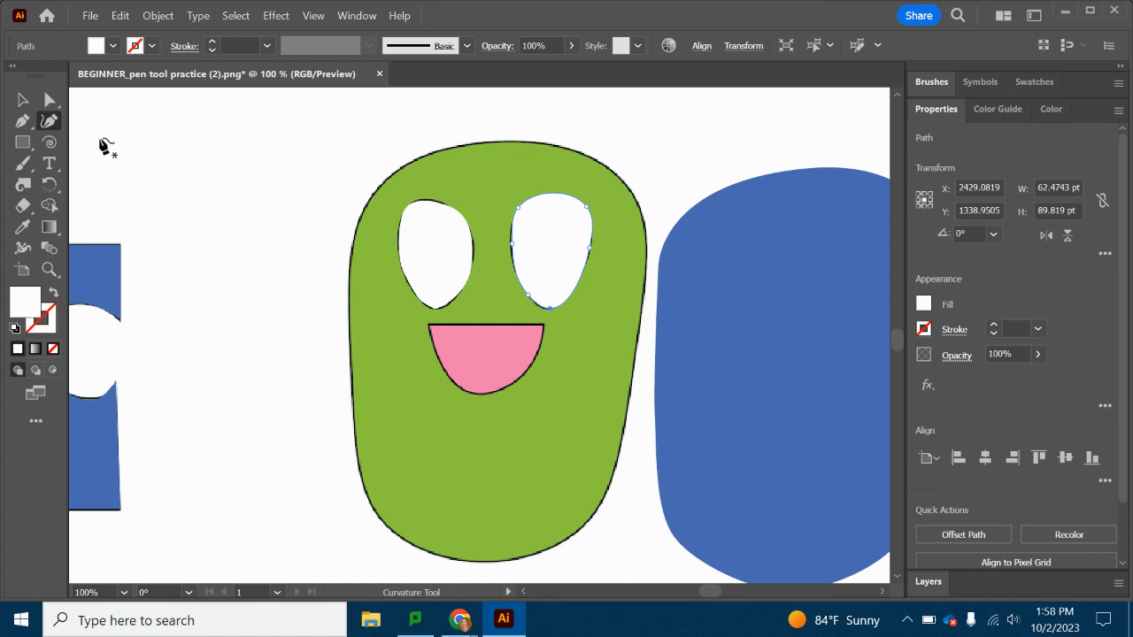
Delete the spare white eye path from the blank area left of the character.
click(22, 99)
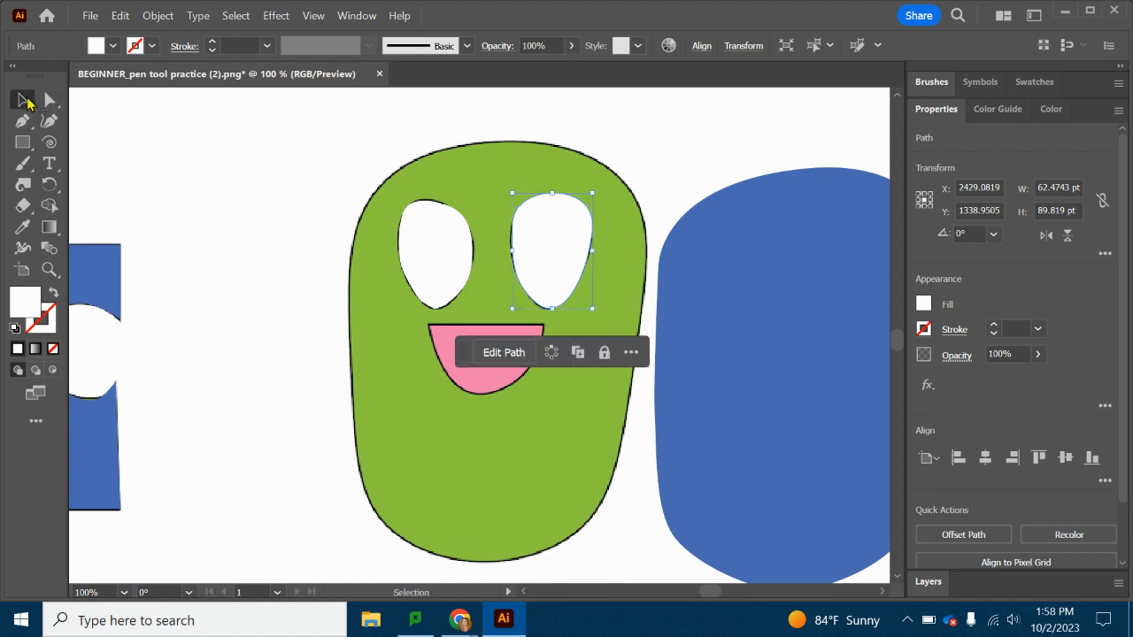
click(425, 261)
drag(425, 261, 582, 334)
drag(578, 378, 262, 207)
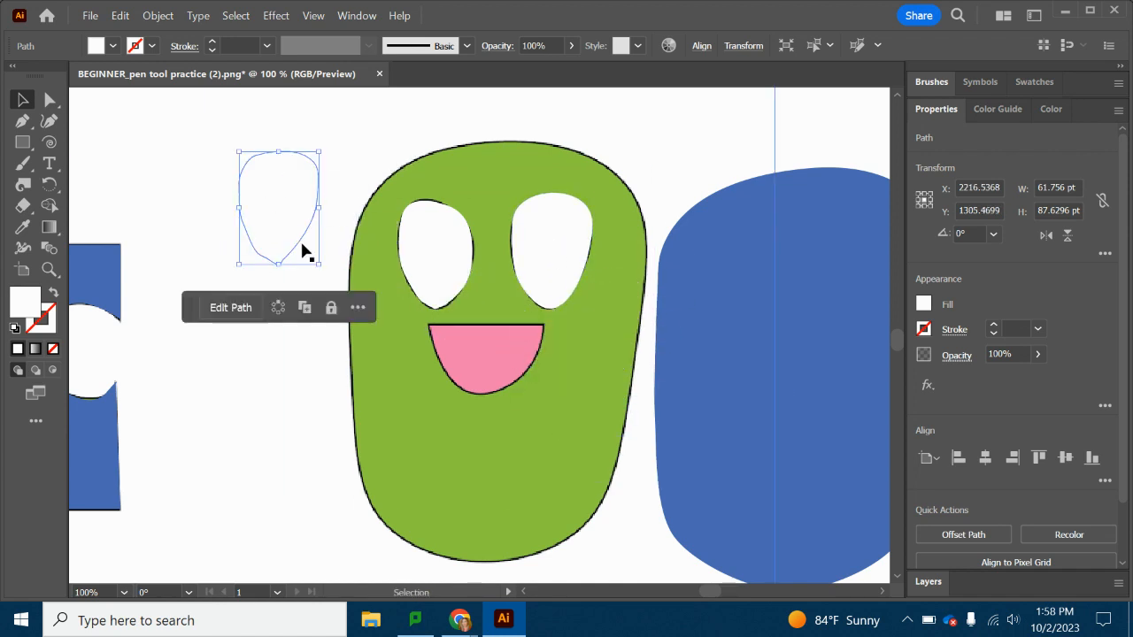
key(Delete)
Replace the left eye's Pen path with a closed path traced around the eye with the Curvature tool.
click(441, 252)
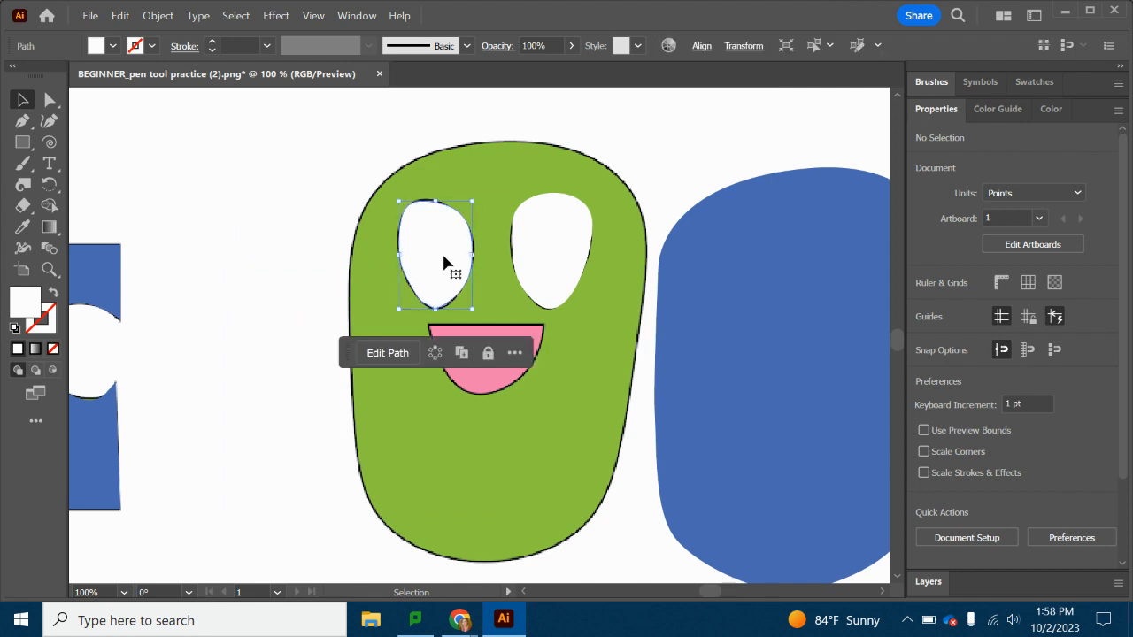
key(Delete)
click(48, 122)
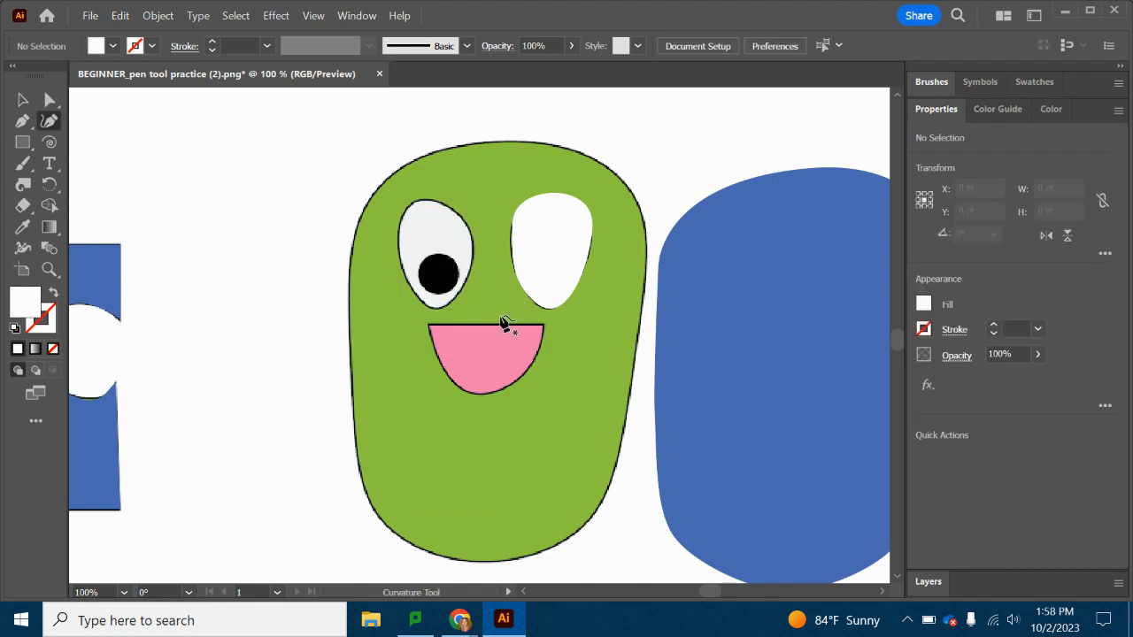
click(433, 307)
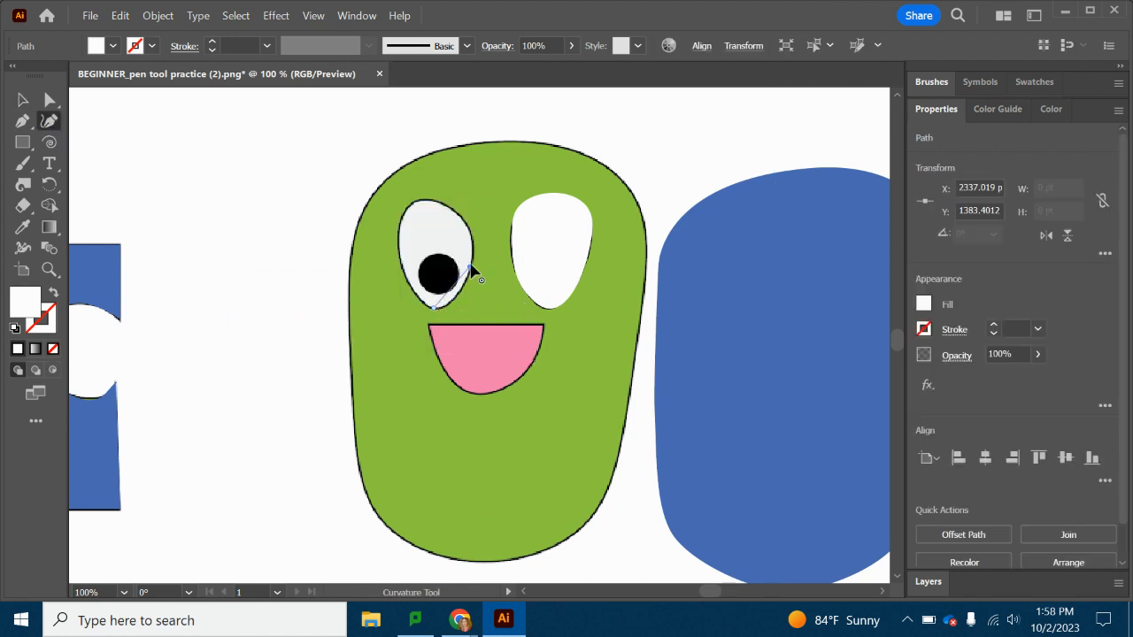
click(470, 266)
click(444, 204)
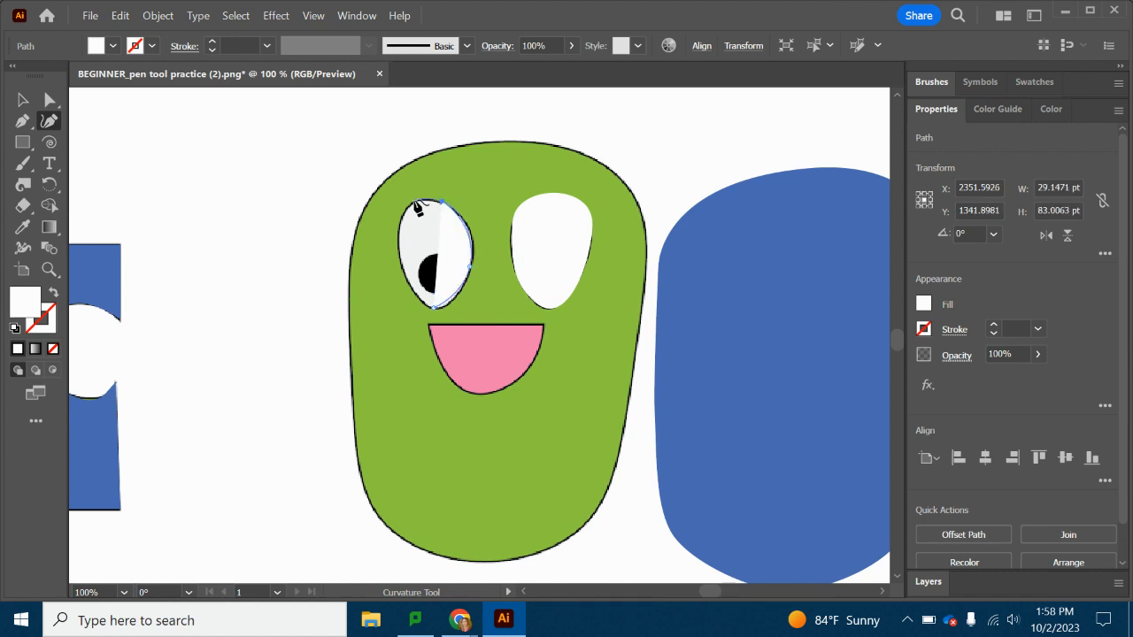
click(400, 253)
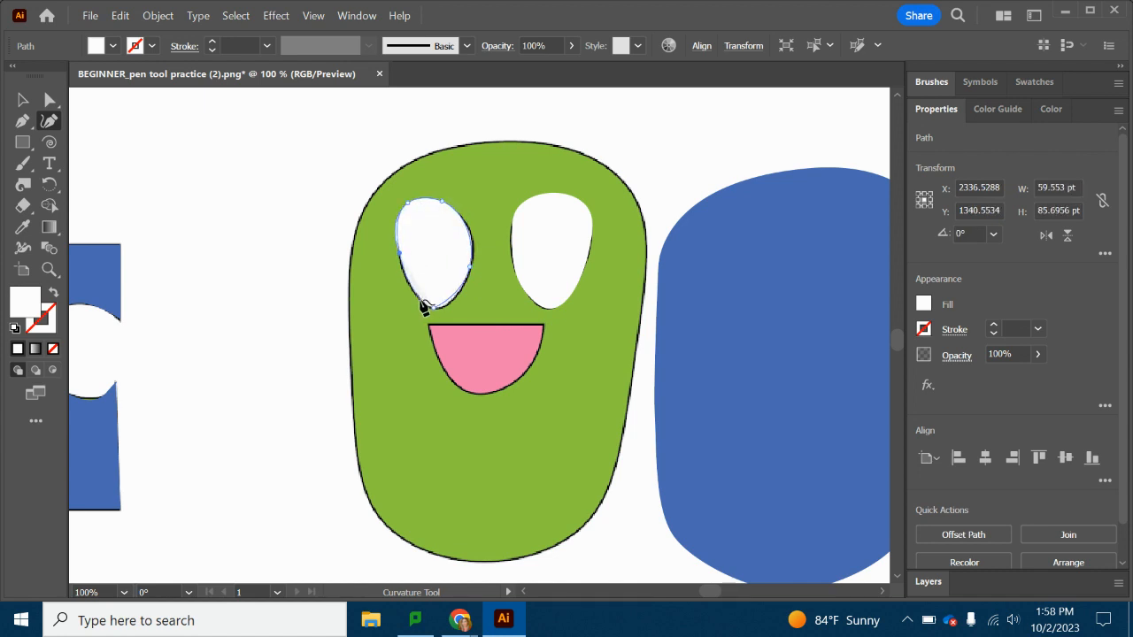
click(433, 307)
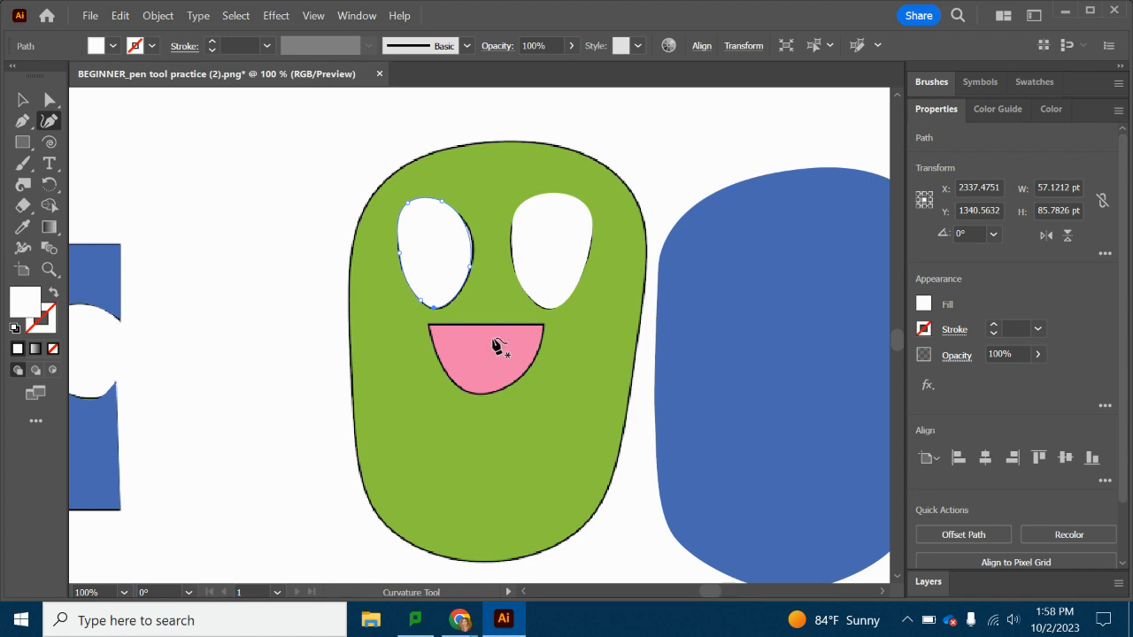
Move both white eye shapes from the template onto the blue body, side by side.
click(23, 99)
drag(436, 255, 766, 310)
click(551, 256)
drag(551, 257, 858, 314)
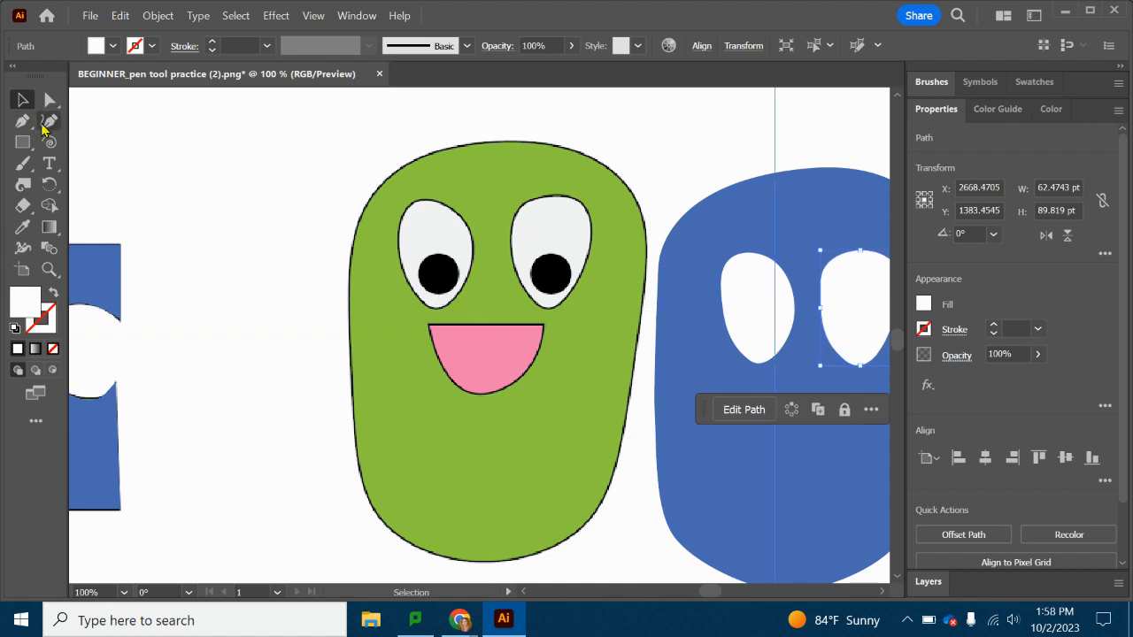
Trace the template's left pupil with the Pen tool as a closed circle and fill it with black (231F20).
click(23, 121)
click(440, 254)
mouse_move(459, 274)
mouse_down()
mouse_move(443, 301)
mouse_move(418, 276)
mouse_move(461, 258)
mouse_up()
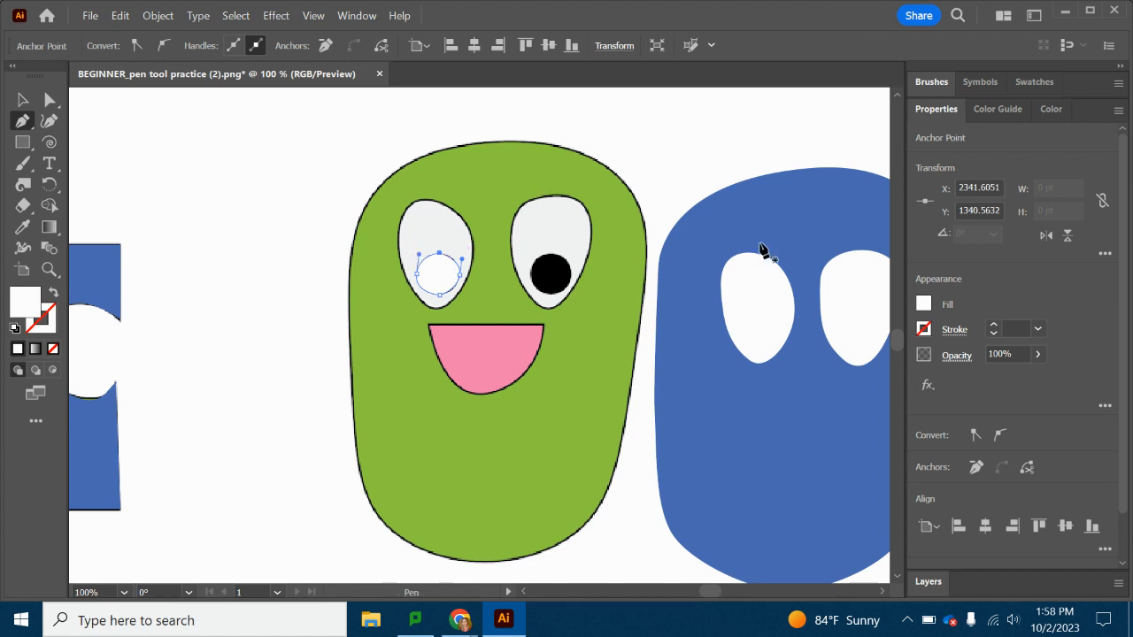
shift+click(925, 305)
drag(799, 486, 795, 540)
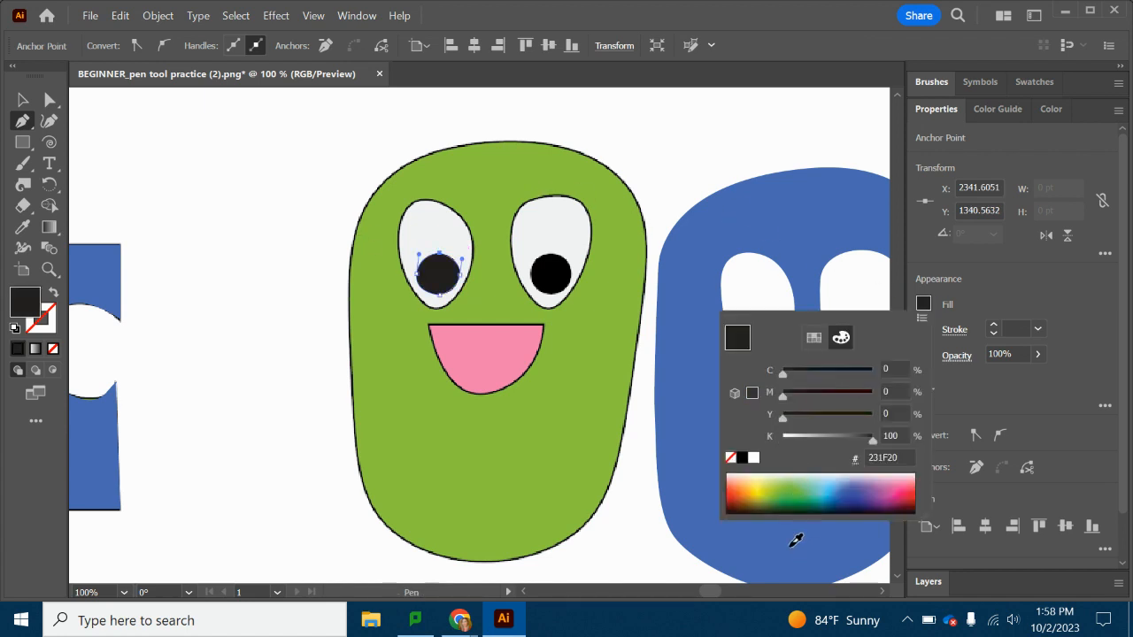
click(27, 105)
click(422, 268)
click(290, 258)
key(ctrl+z)
key(ctrl+z)
Move the black pupil onto the blue body's left eye and place a pasted copy of it on the right eye.
click(20, 105)
drag(439, 274, 763, 333)
key(a)
key(ctrl+v)
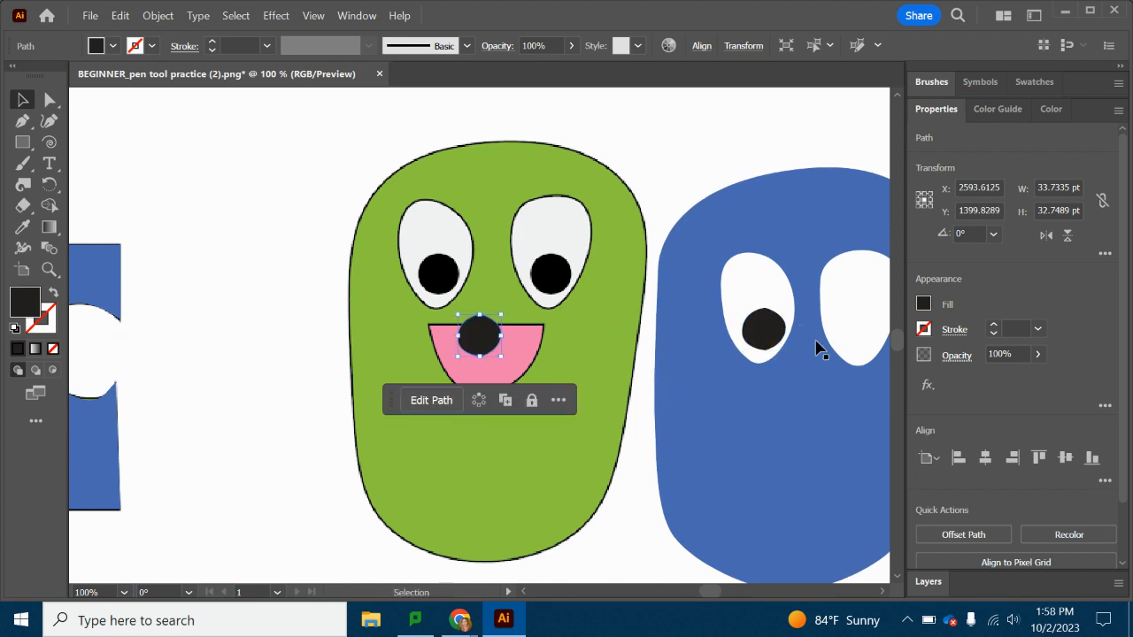
drag(485, 342, 861, 332)
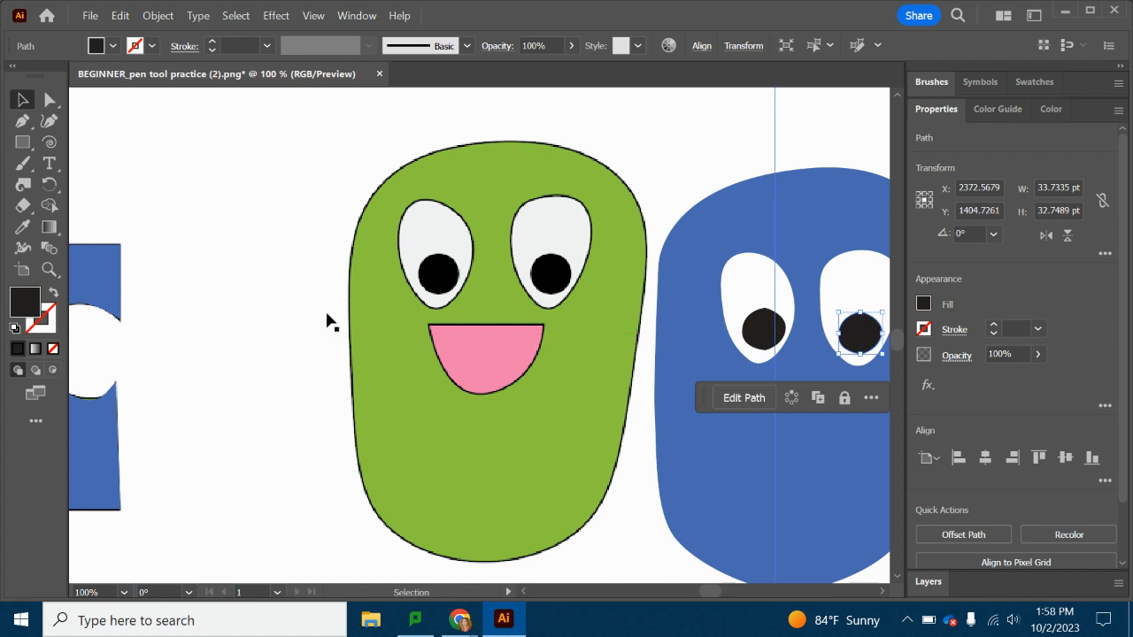
Trace the template's mouth with the Pen tool as a closed path and fill it with pink.
click(23, 120)
click(429, 325)
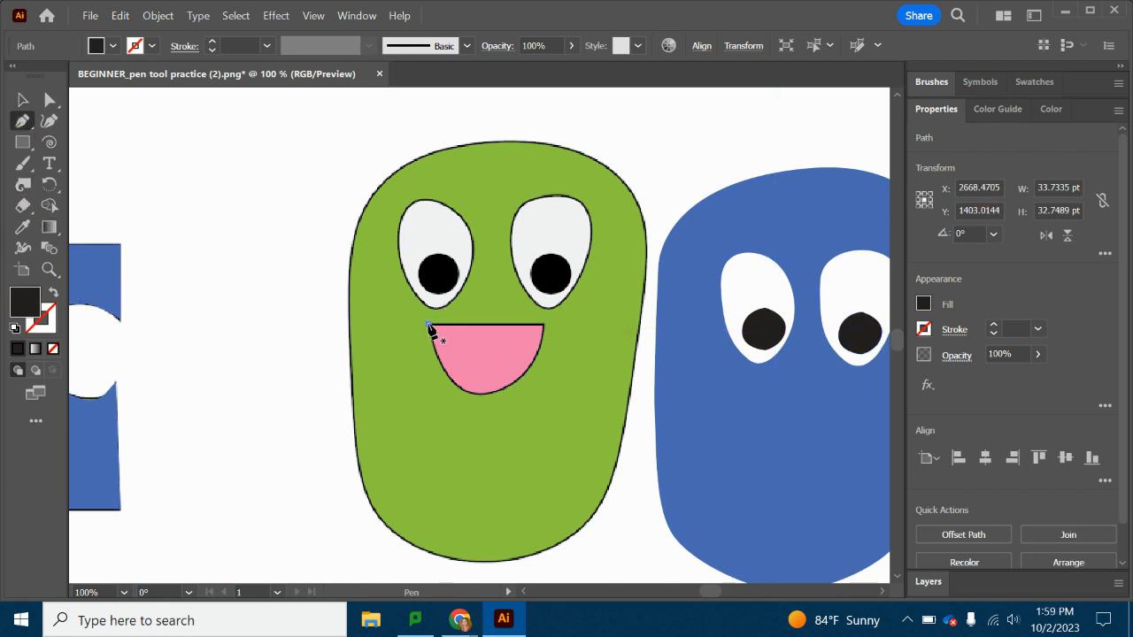
click(544, 326)
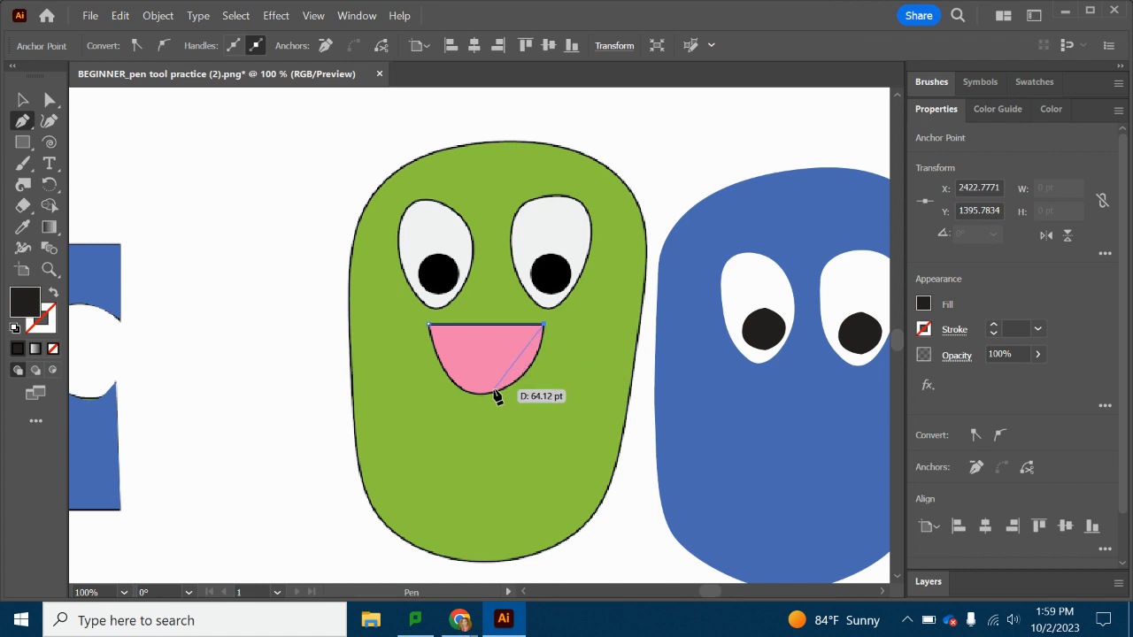
drag(492, 393, 479, 400)
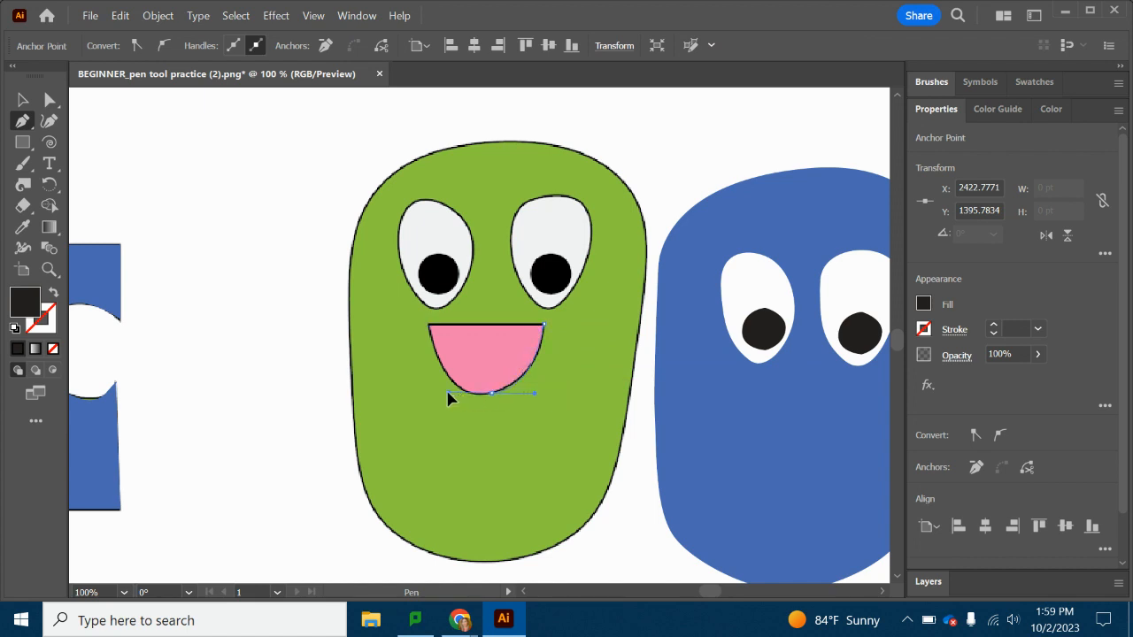
click(432, 328)
drag(445, 370, 435, 354)
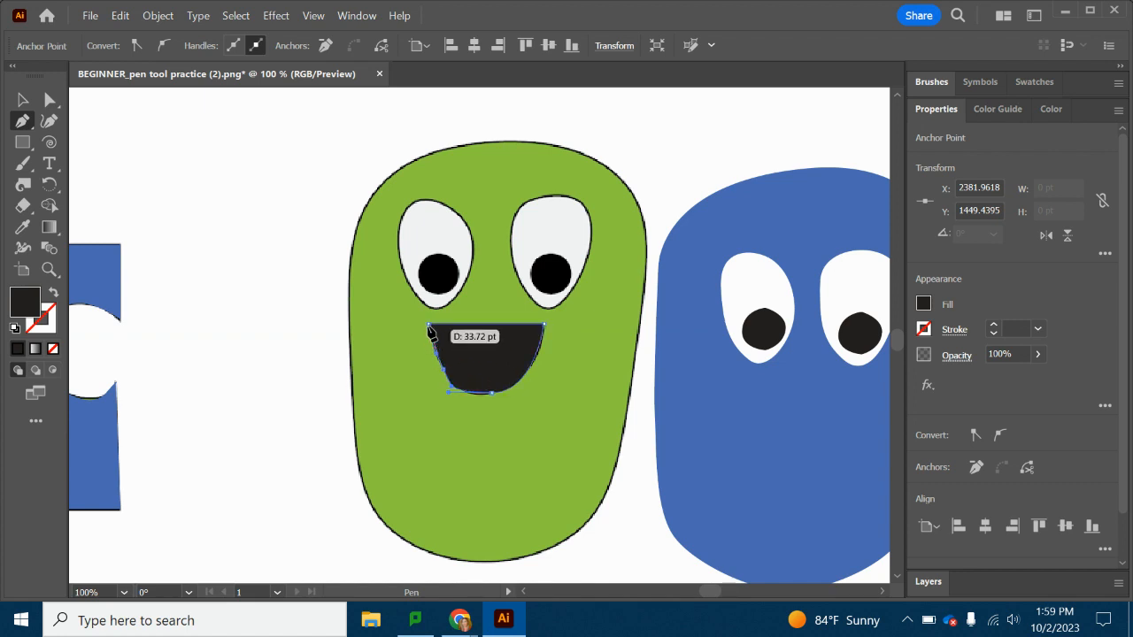
click(429, 325)
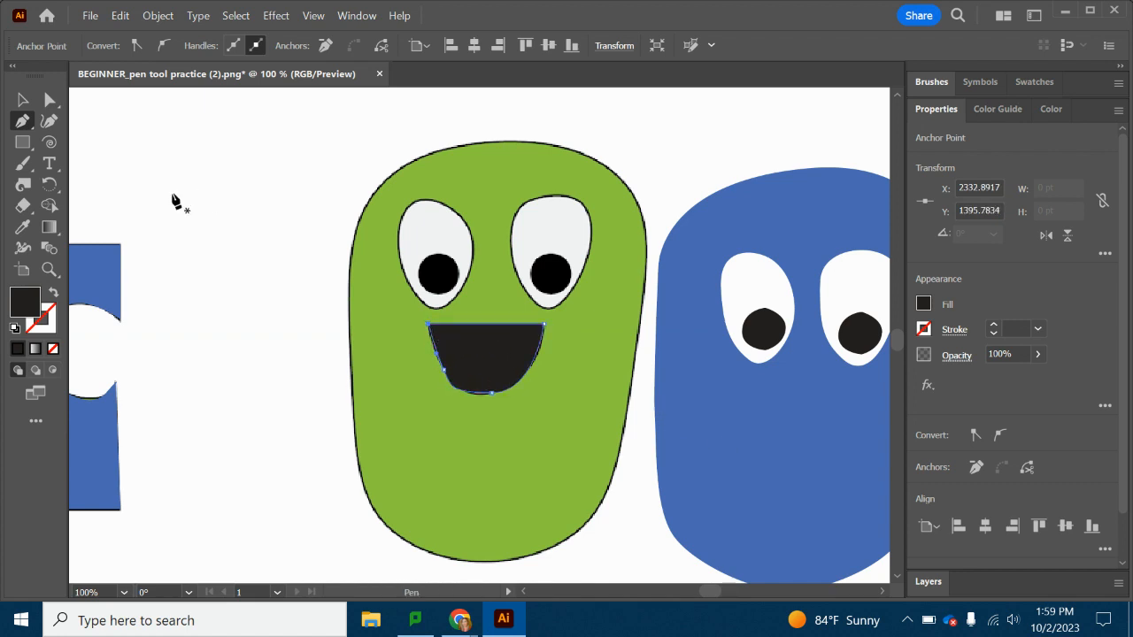
click(923, 305)
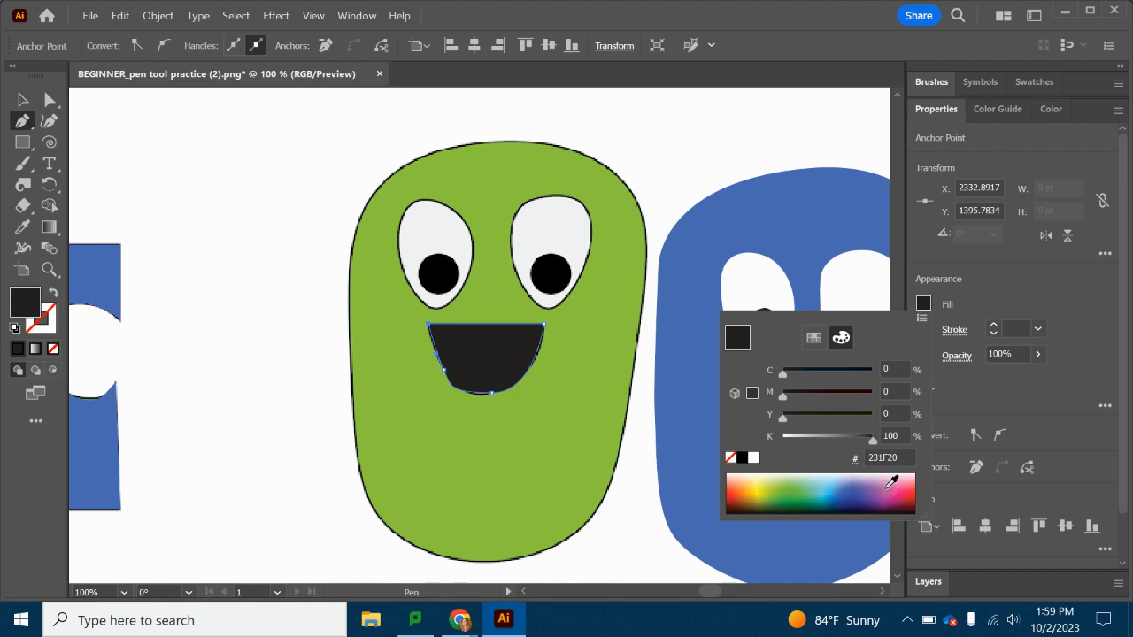
click(890, 483)
Move the pink mouth onto the blue body, centred below the eyes.
click(23, 100)
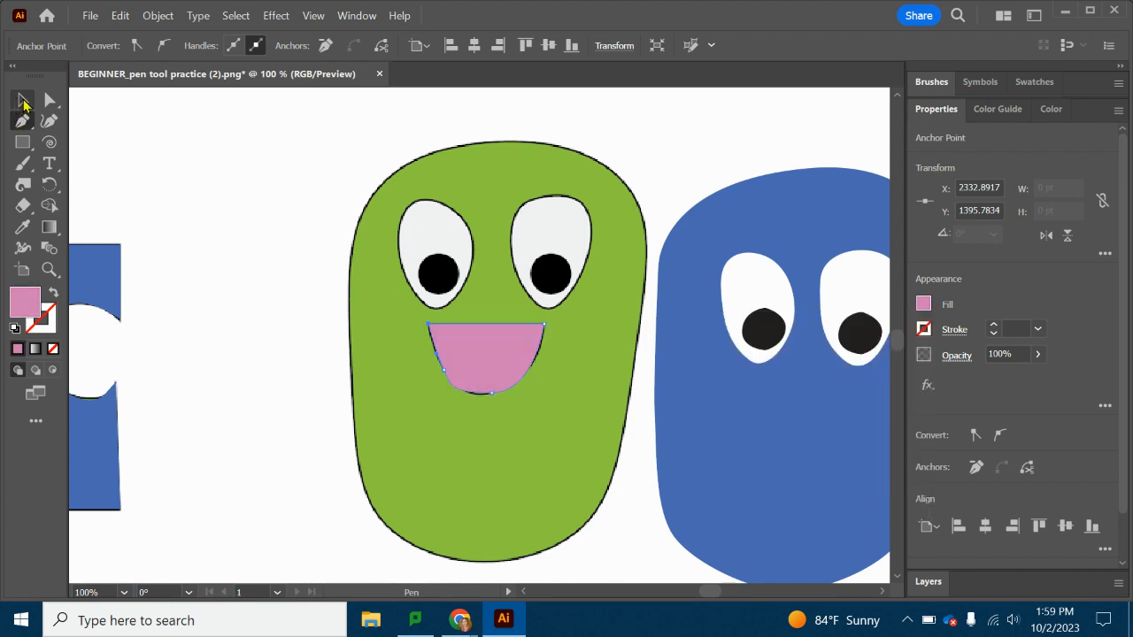
click(463, 364)
drag(476, 345, 748, 422)
key(ctrl+z)
key(ctrl+z)
click(23, 100)
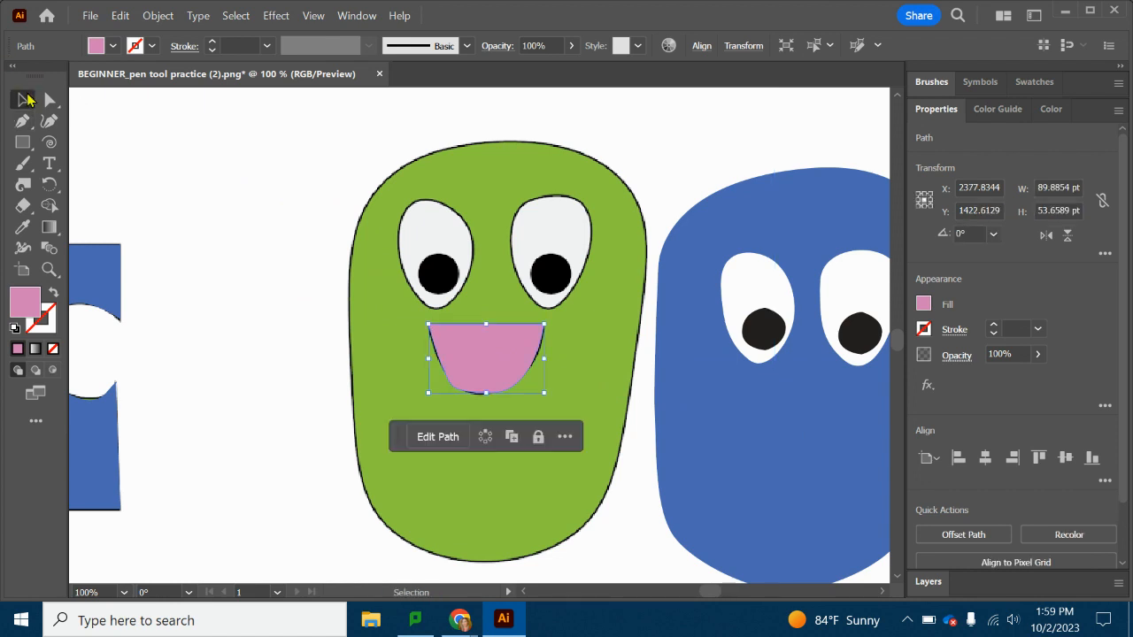
drag(495, 343, 817, 408)
click(183, 156)
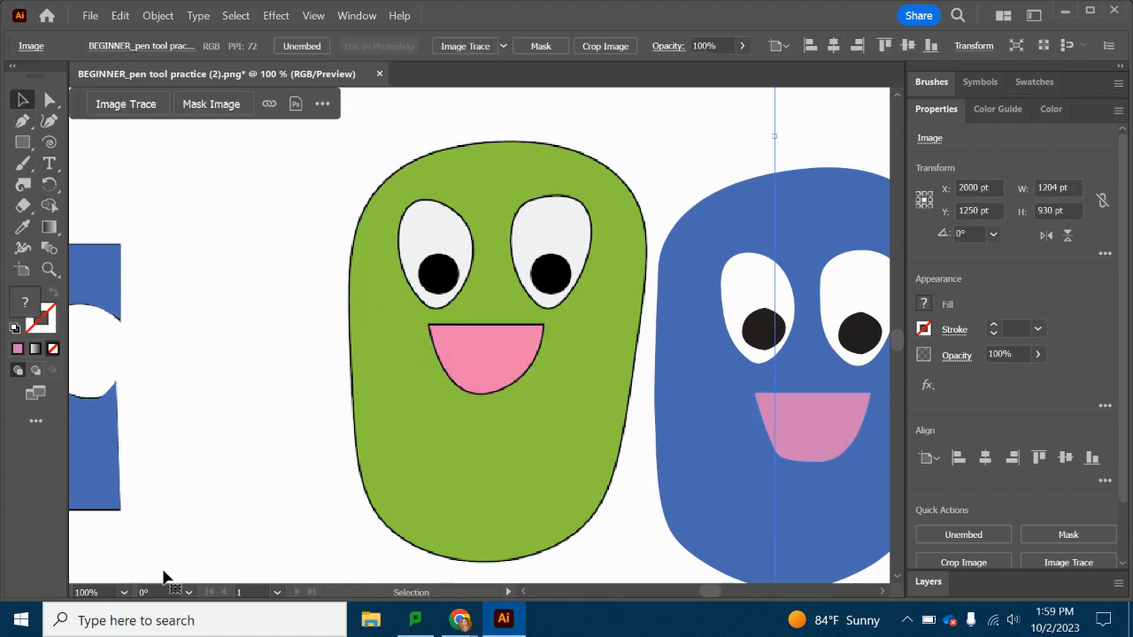
Select the blue body with its facial features and move the selection over the green template character.
click(123, 592)
click(155, 379)
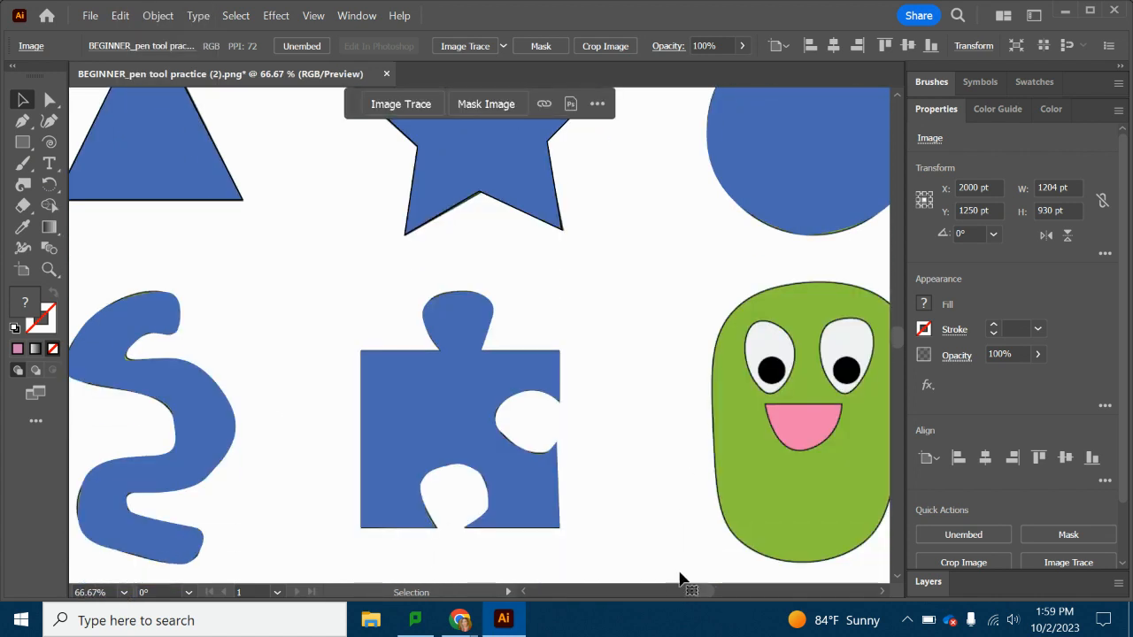
drag(704, 592, 710, 591)
scroll(735, 433, down, 1)
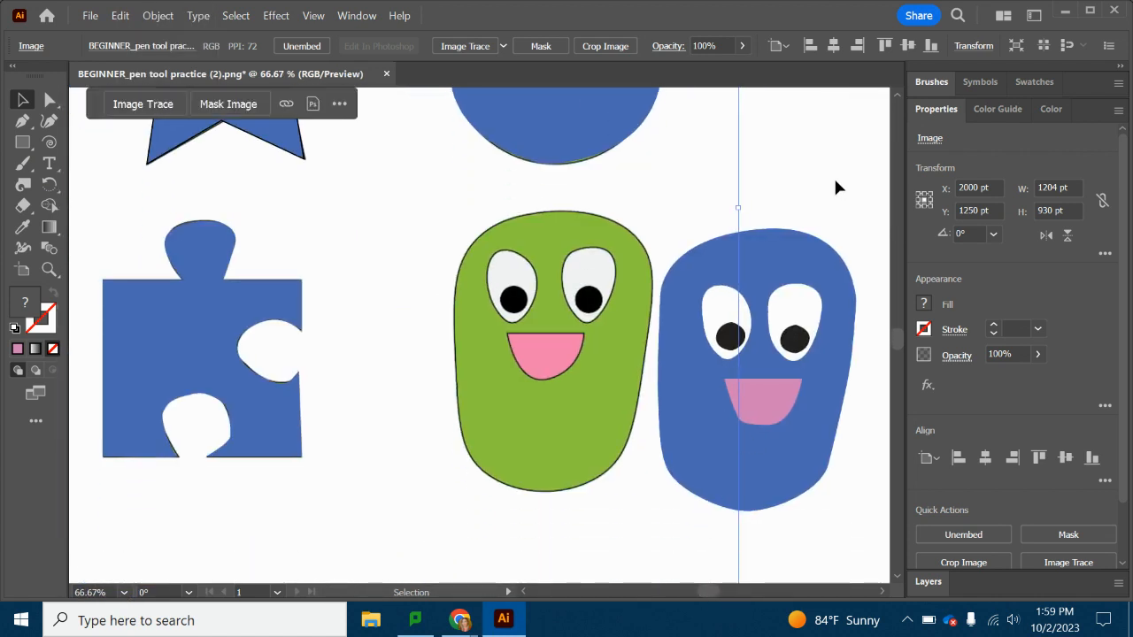
click(766, 458)
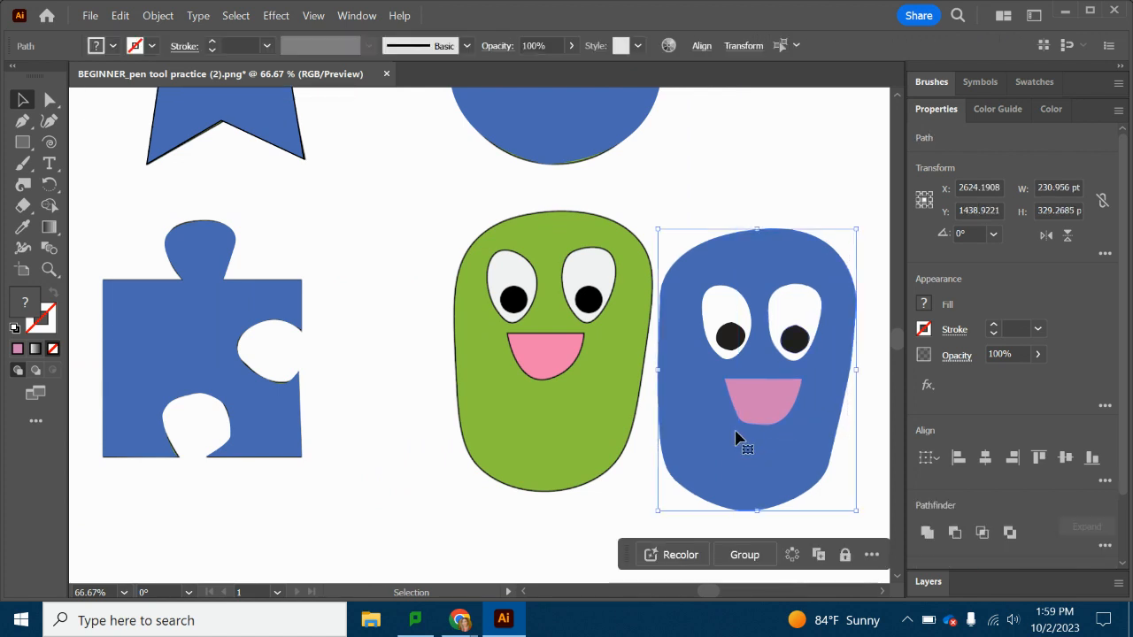
drag(768, 403, 566, 381)
Move the left-behind white eye and its black pupil together onto the blue body beside the other eye.
click(731, 337)
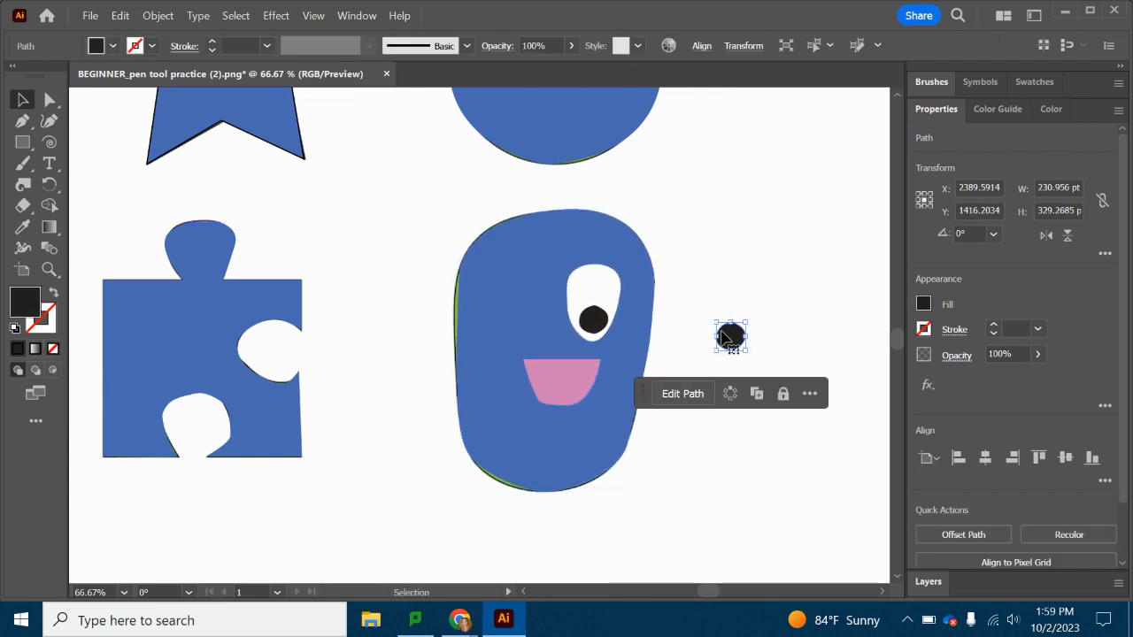
drag(792, 358, 736, 329)
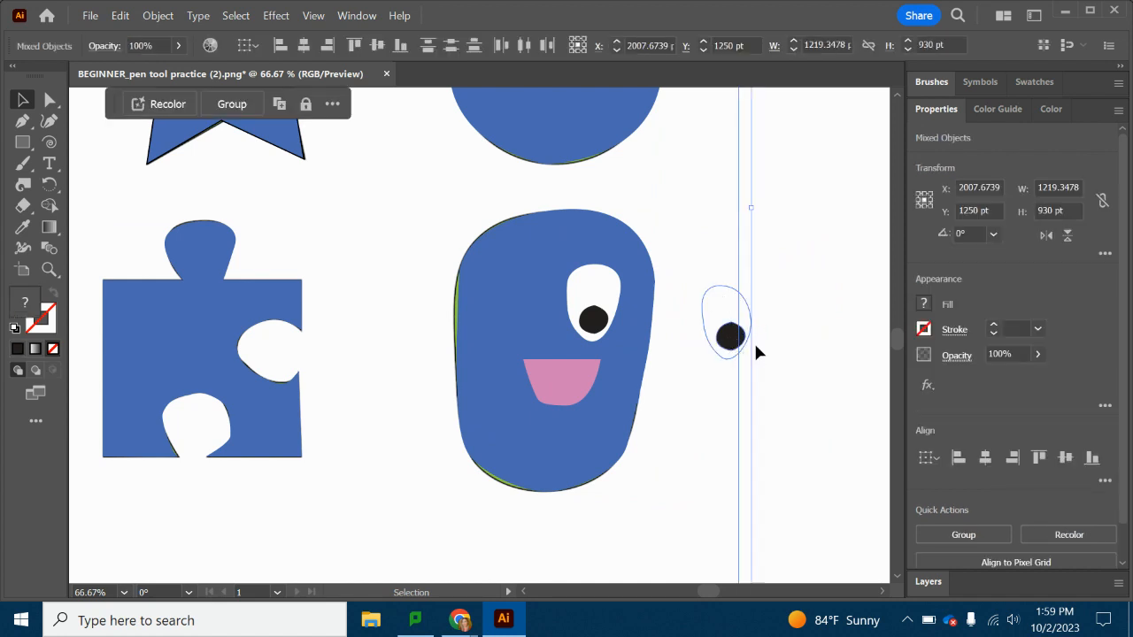
click(751, 346)
click(731, 335)
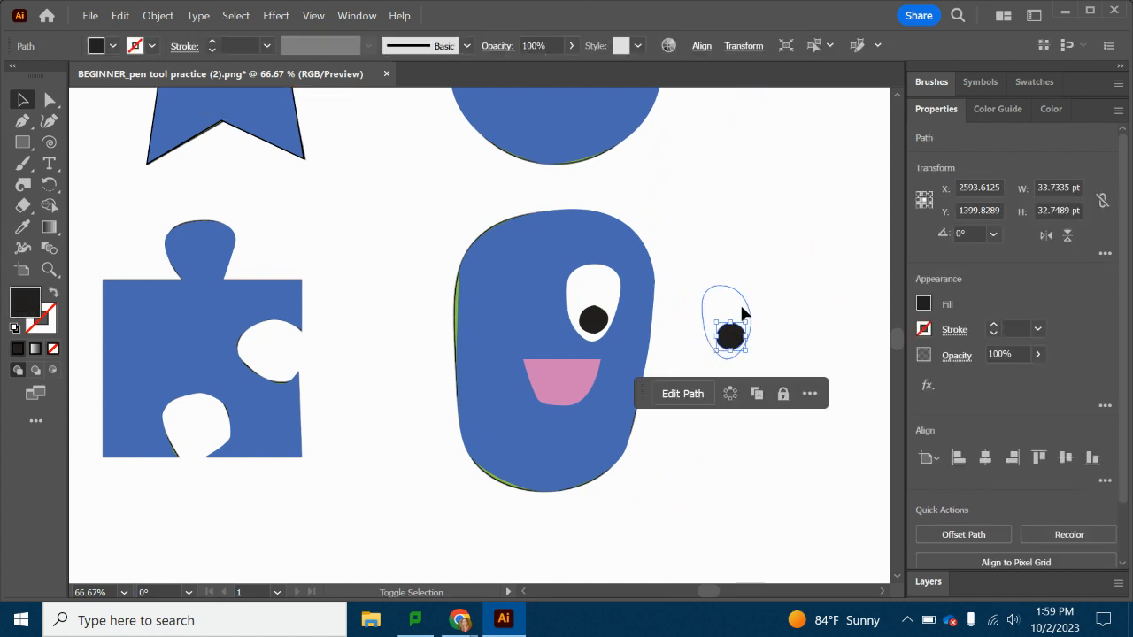
shift+click(742, 312)
drag(732, 345, 537, 327)
click(783, 326)
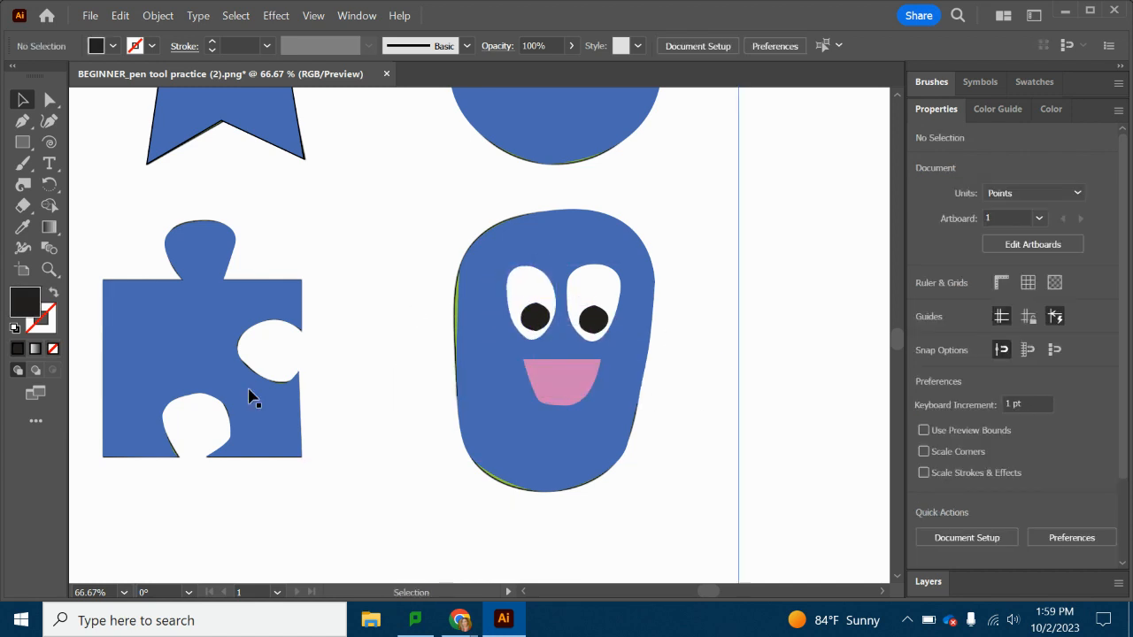
Export the artwork as PNG, replacing BEGINNER_pen tool practice (2).png in Downloads, at High (300 ppi) with type-optimized anti-aliasing and a transparent background.
click(124, 592)
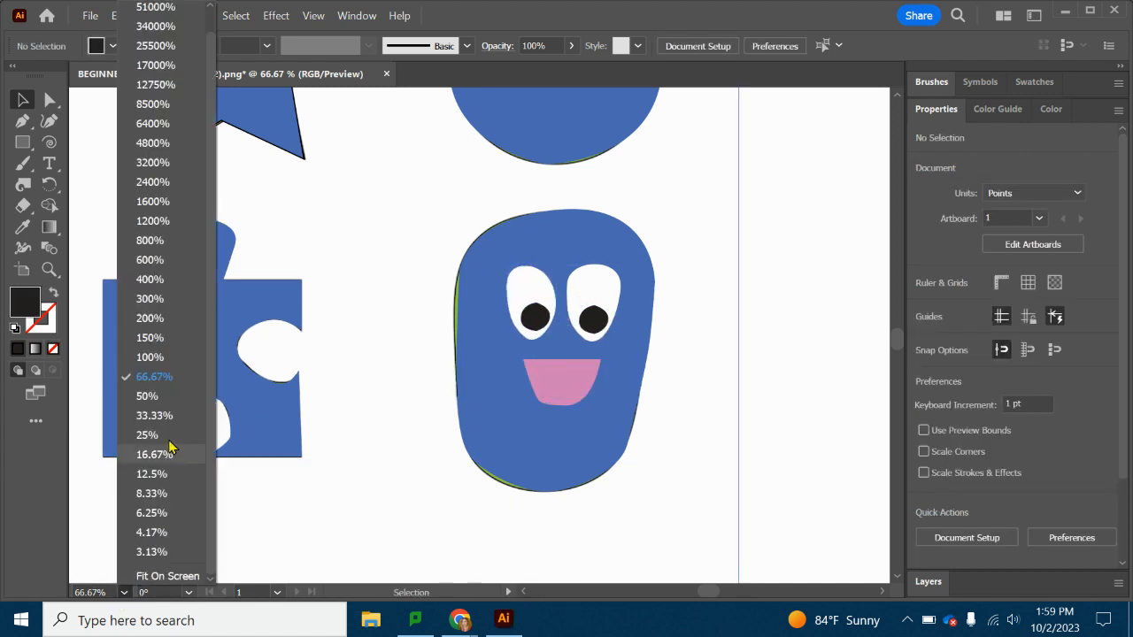
click(147, 396)
scroll(227, 417, up, 3)
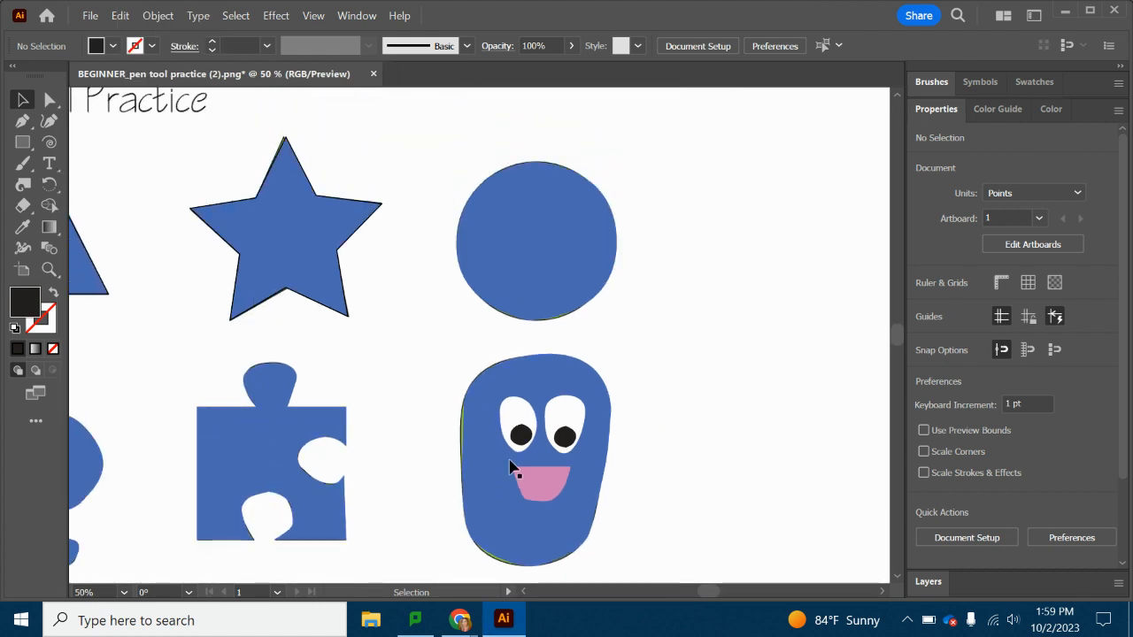
drag(708, 592, 699, 599)
scroll(405, 411, down, 1)
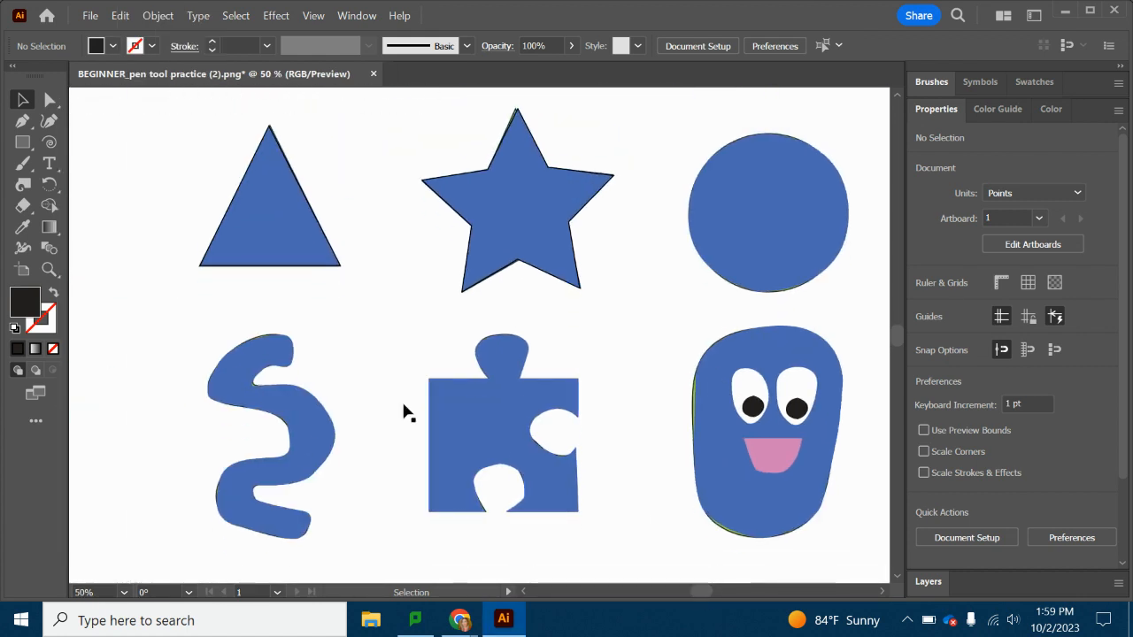
scroll(602, 435, up, 3)
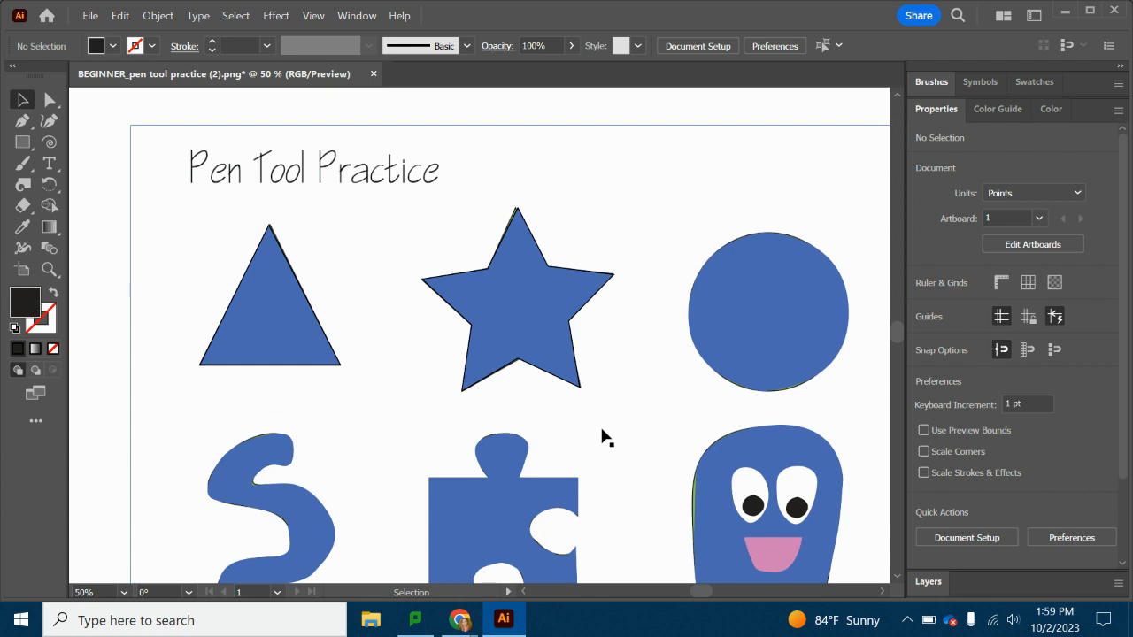
click(90, 18)
mouse_move(151, 375)
click(393, 393)
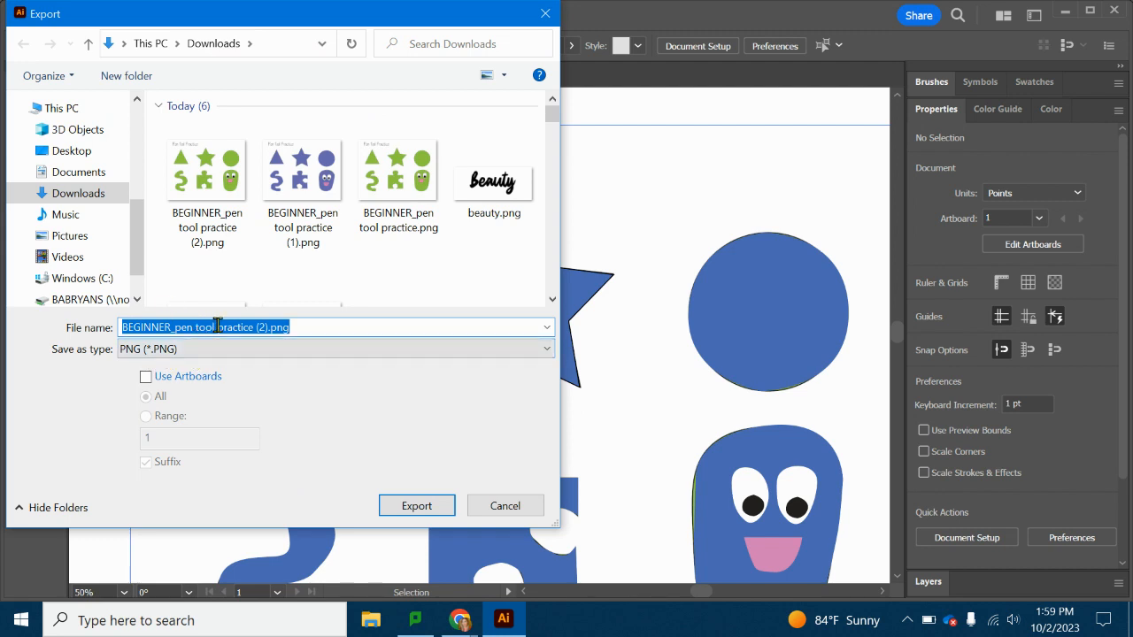
click(412, 506)
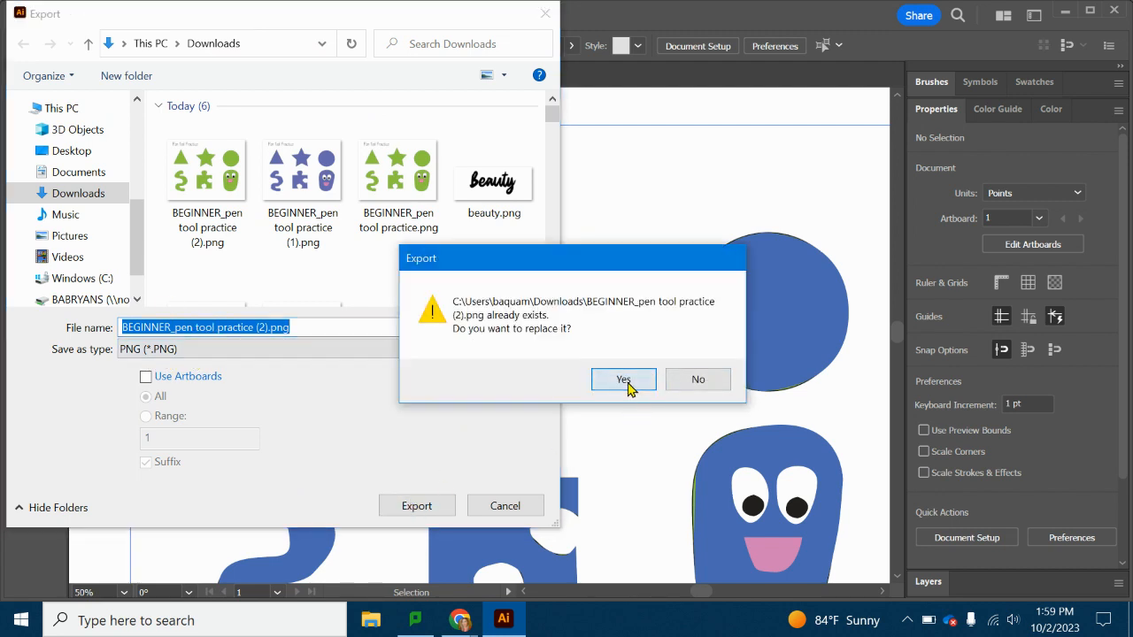
click(624, 380)
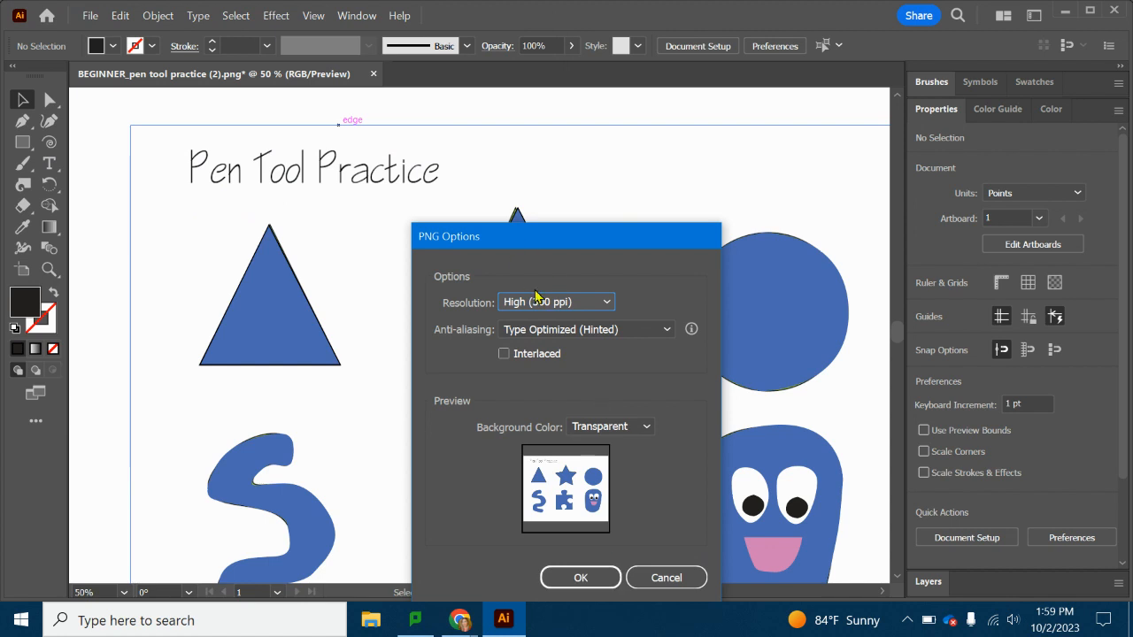
click(580, 581)
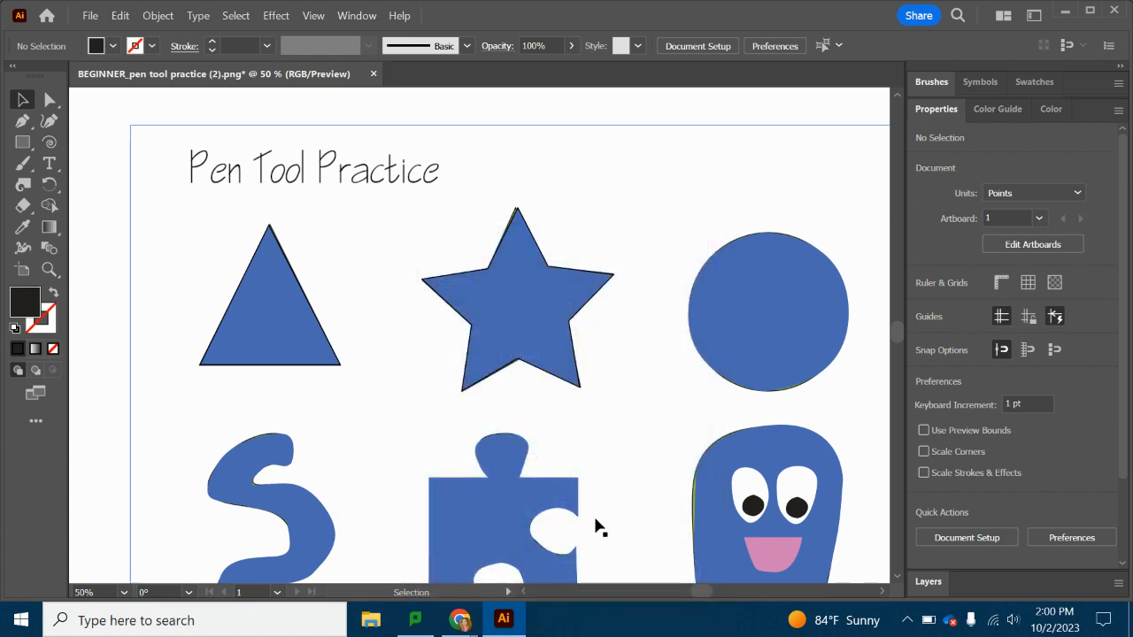
Switch to Google Classroom in Chrome and examine INTERMEDIATE_pentoolpractice.jpg and the instructions of the Pen Tool Practice assignment.
mouse_move(461, 621)
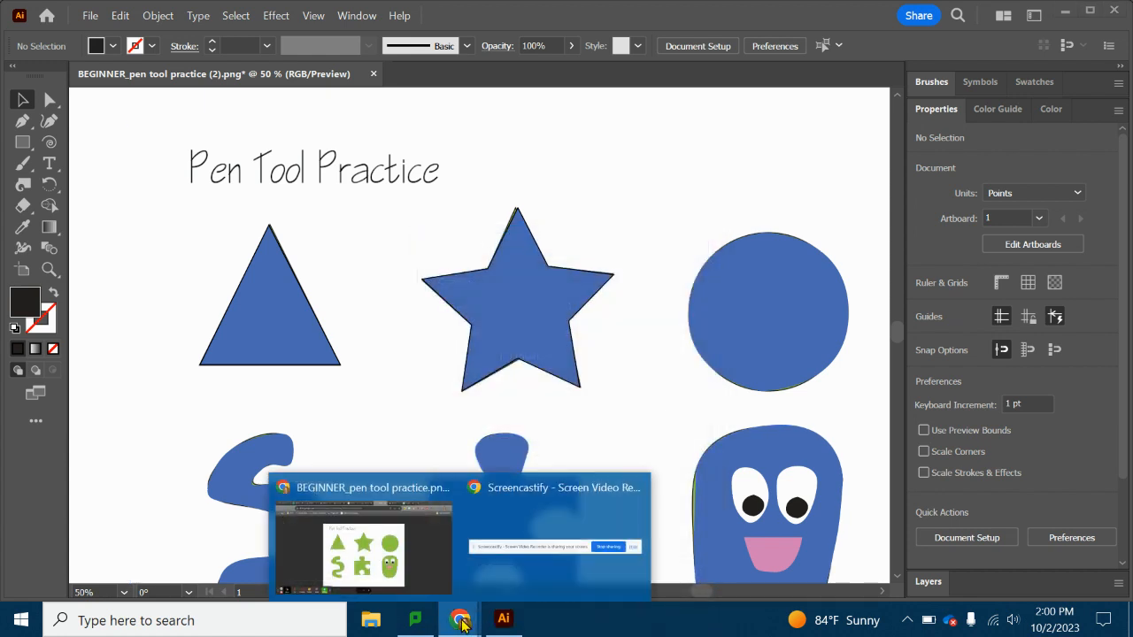
click(368, 559)
click(585, 15)
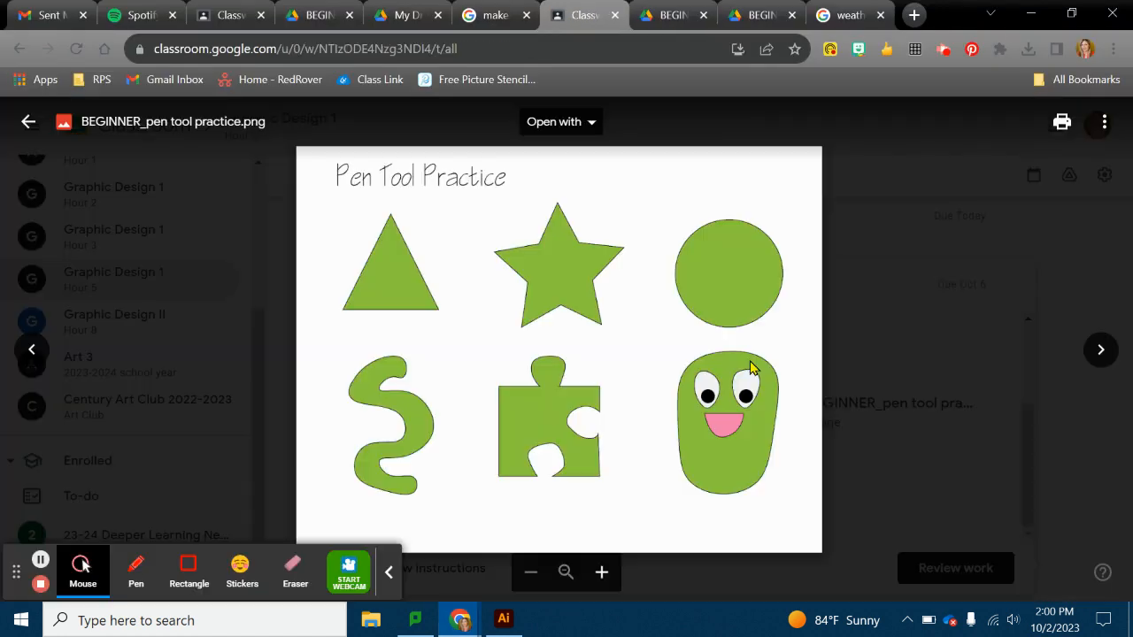
click(875, 390)
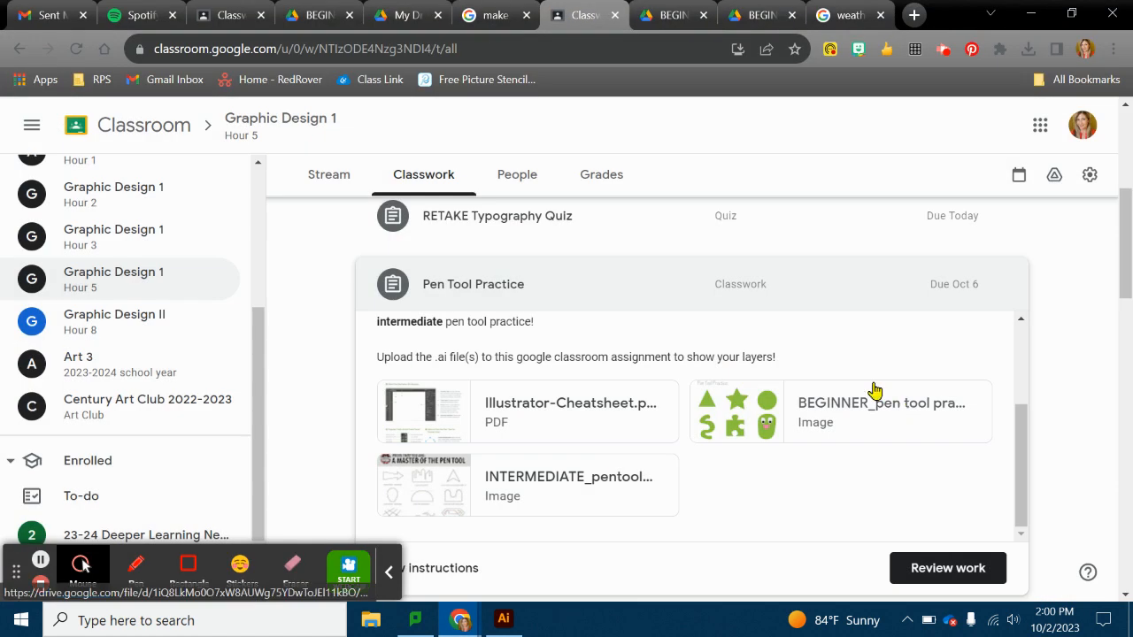
click(575, 492)
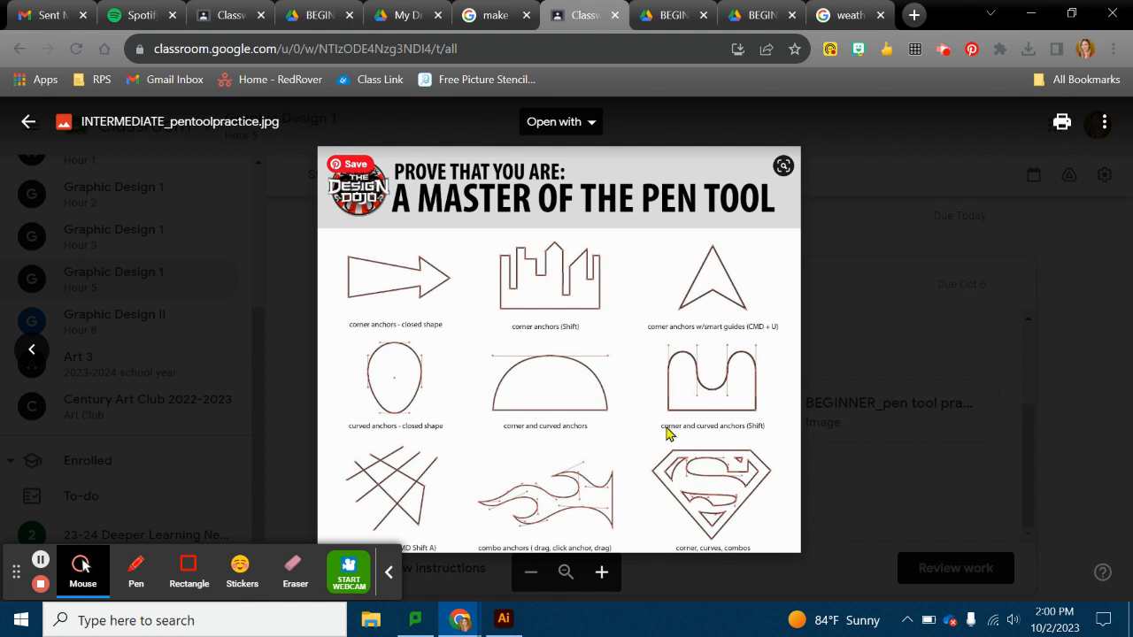
click(1031, 460)
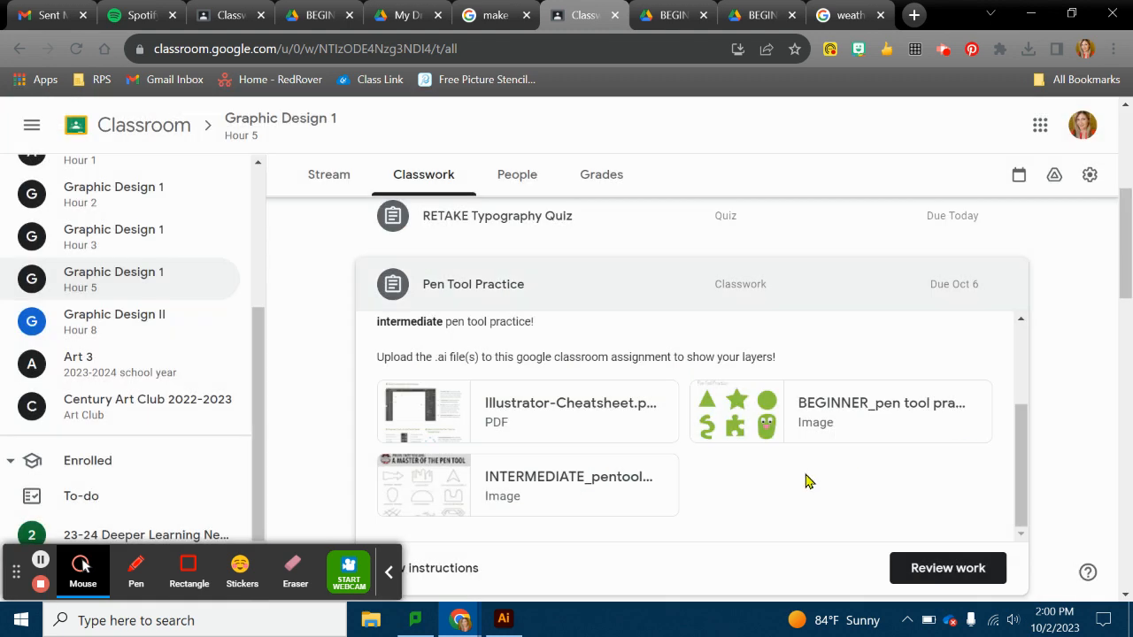
scroll(779, 471, up, 2)
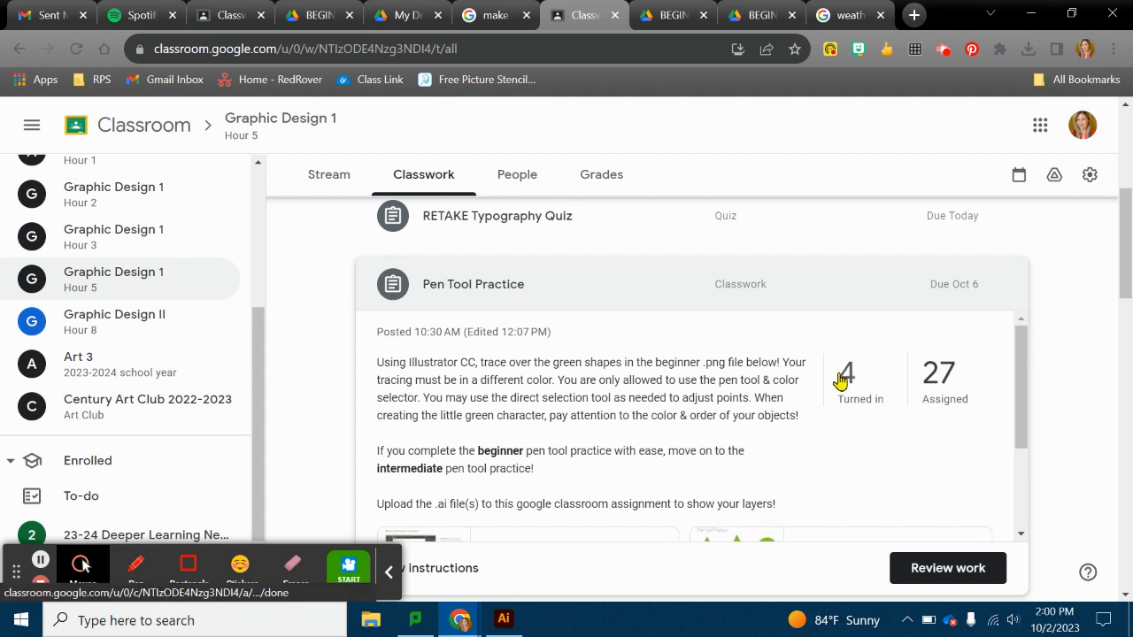
scroll(514, 326, up, 5)
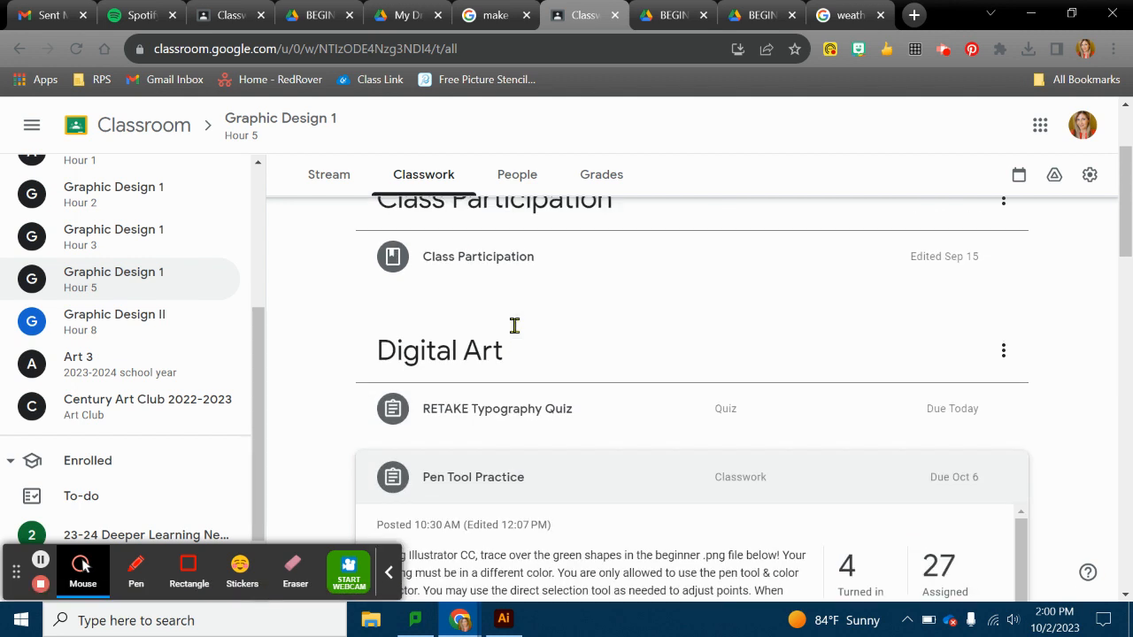